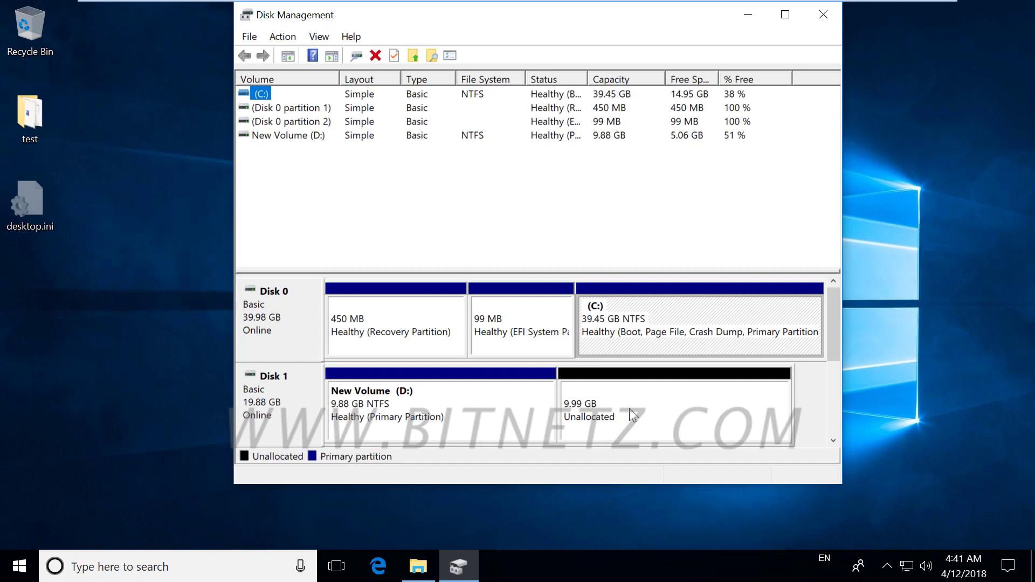
# Step: Start a new simple volume in Disk 1's unallocated space at full size, choosing to mount it in an empty NTFS folder
pyautogui.rightClick(630, 409)
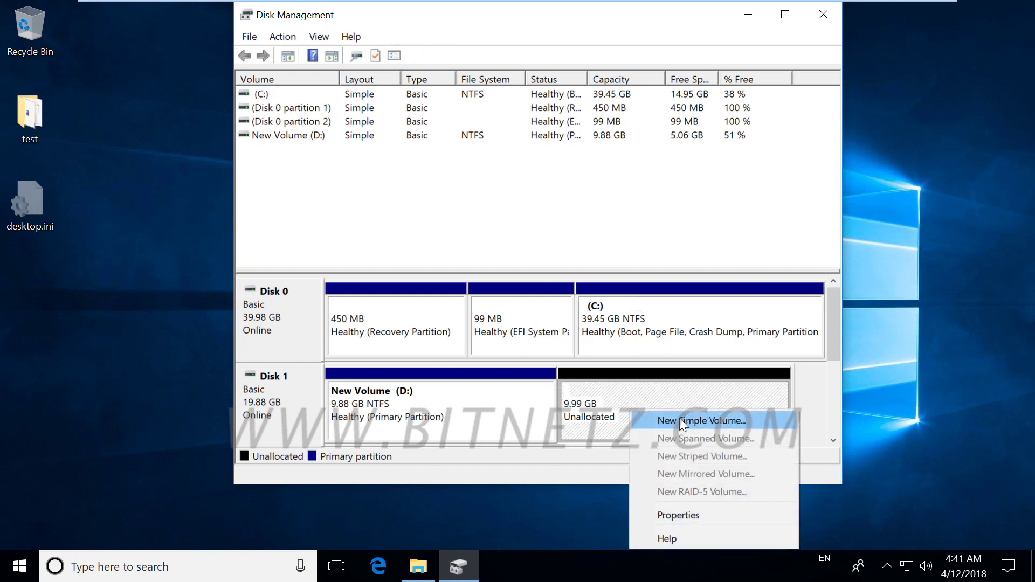
pyautogui.click(682, 423)
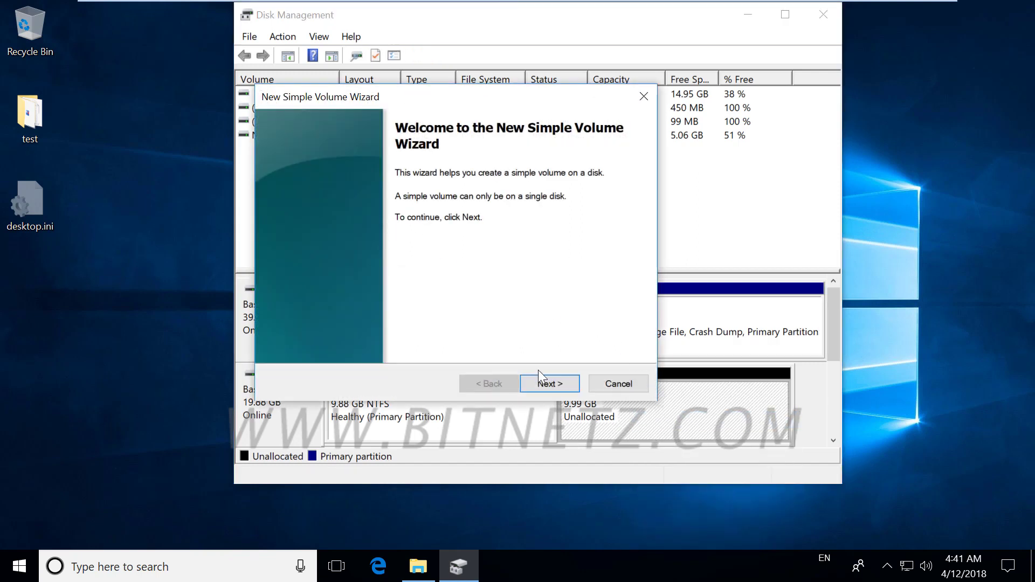
pyautogui.click(544, 385)
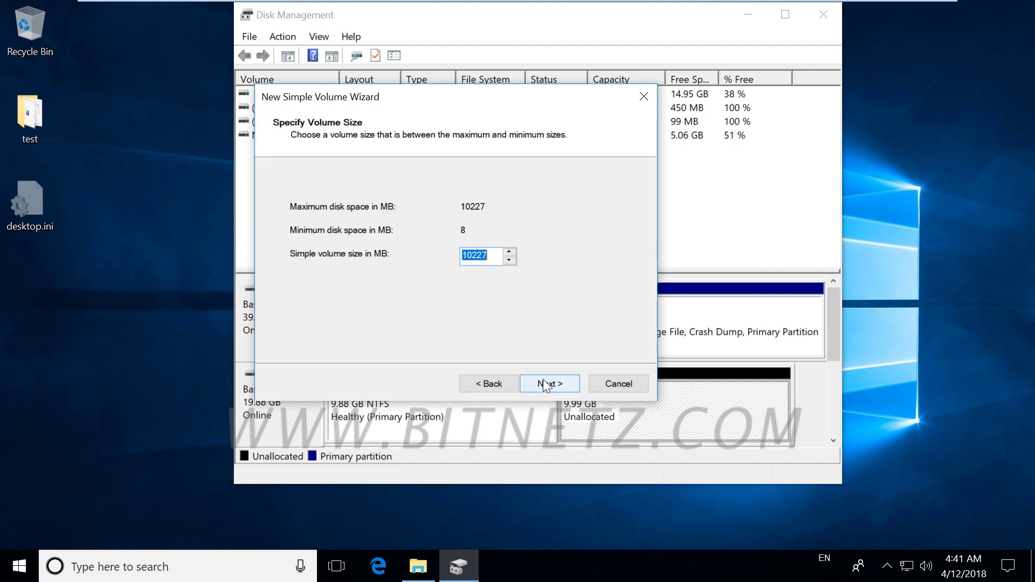
pyautogui.click(547, 385)
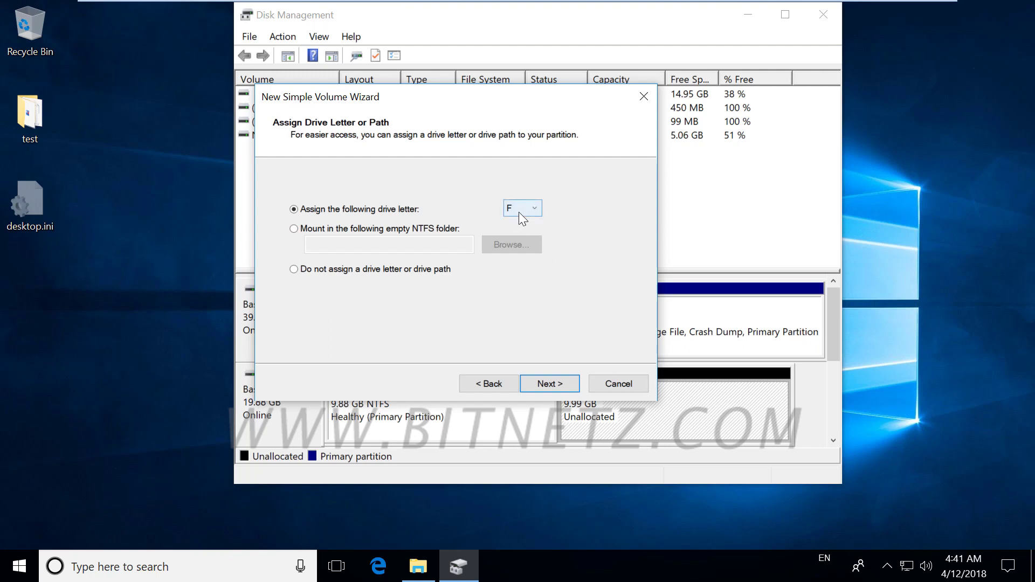
pyautogui.click(294, 229)
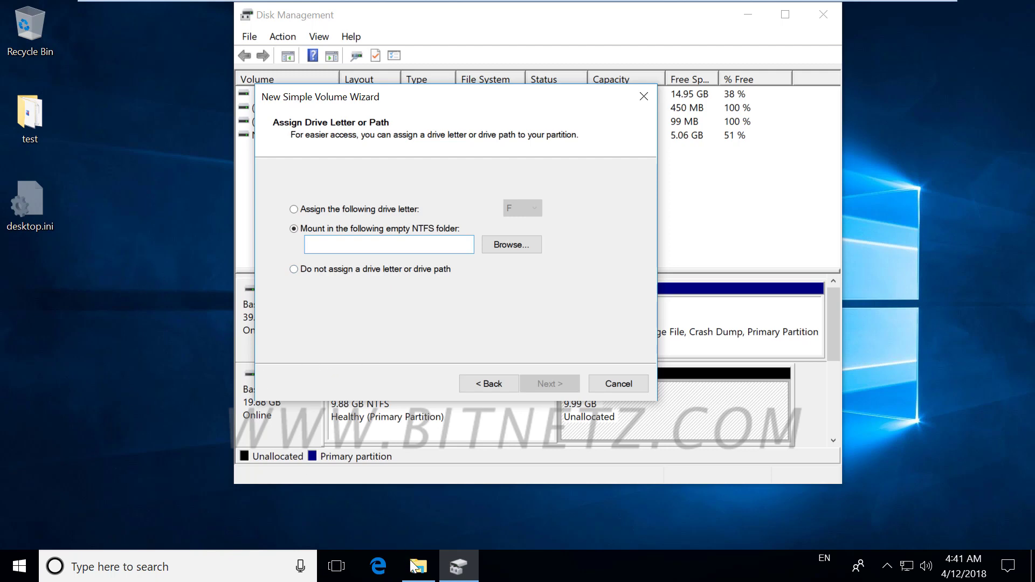
# Step: Switch to File Explorer, create a folder named DATA in the root of drive C:, and return to the volume wizard
pyautogui.click(421, 575)
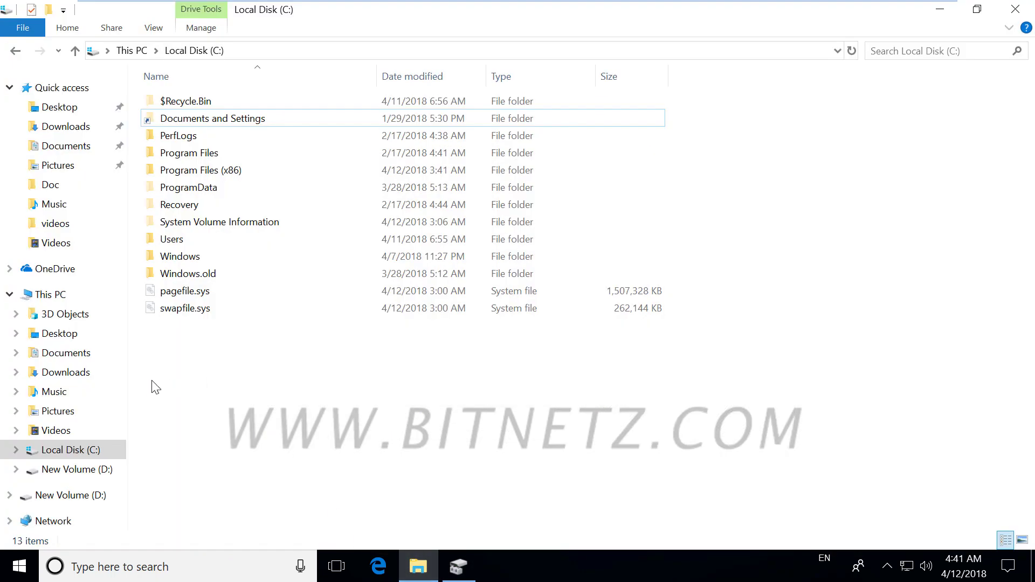
pyautogui.rightClick(241, 395)
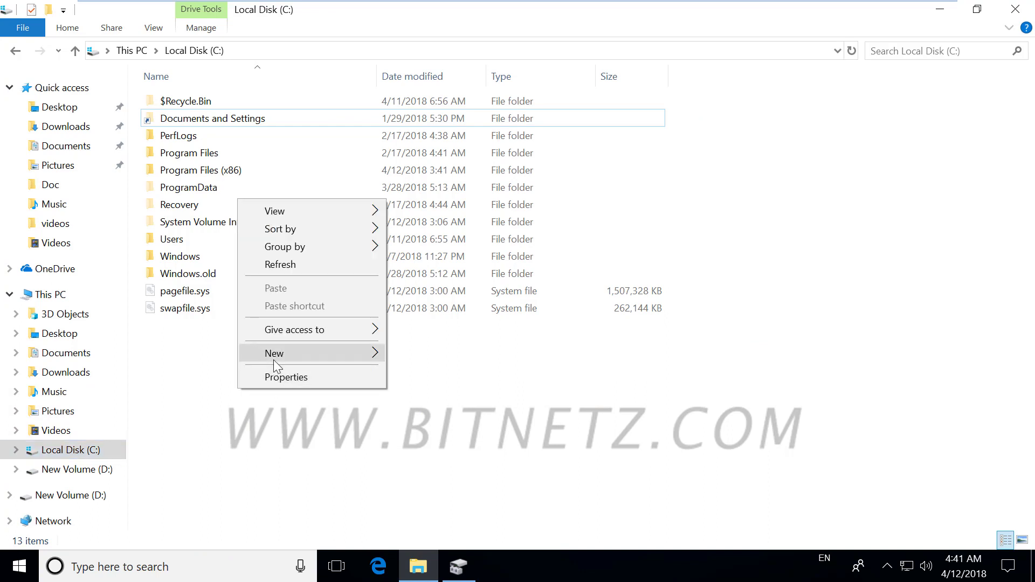
pyautogui.moveTo(273, 357)
pyautogui.click(437, 353)
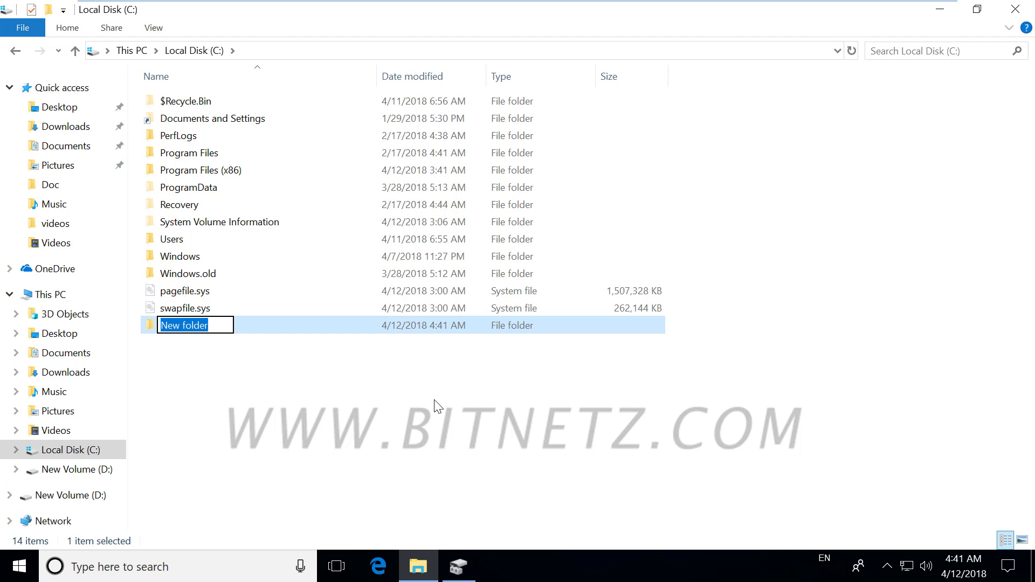
pyautogui.write('DATA')
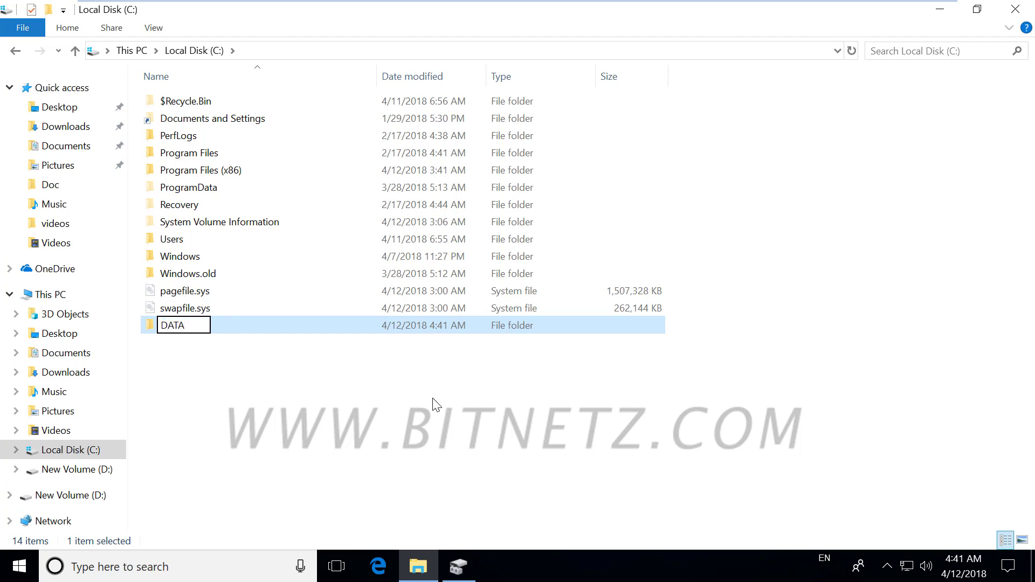
pyautogui.click(387, 407)
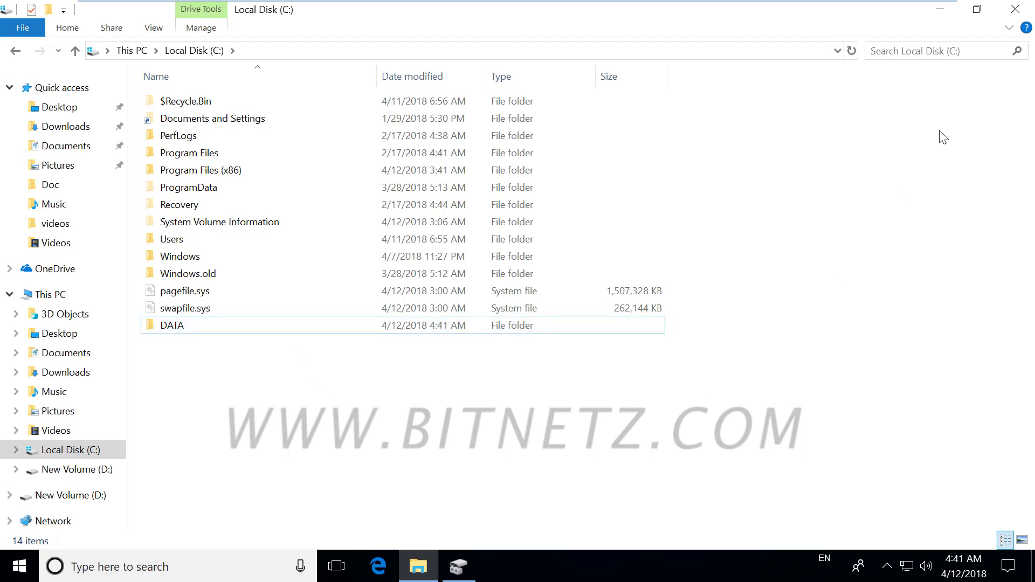
pyautogui.click(940, 12)
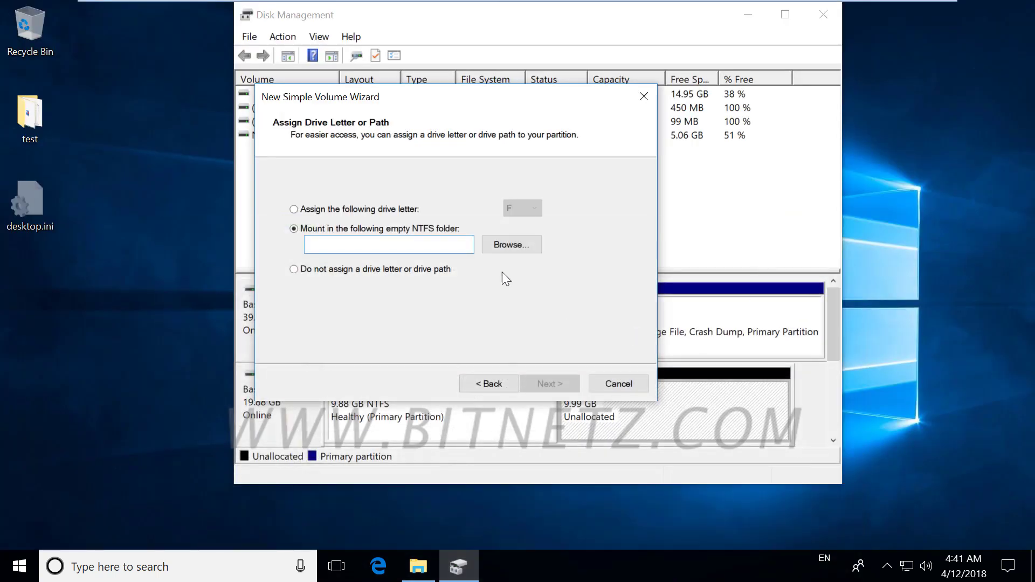
# Step: Choose C:\DATA as the mount folder for the new volume
pyautogui.click(500, 241)
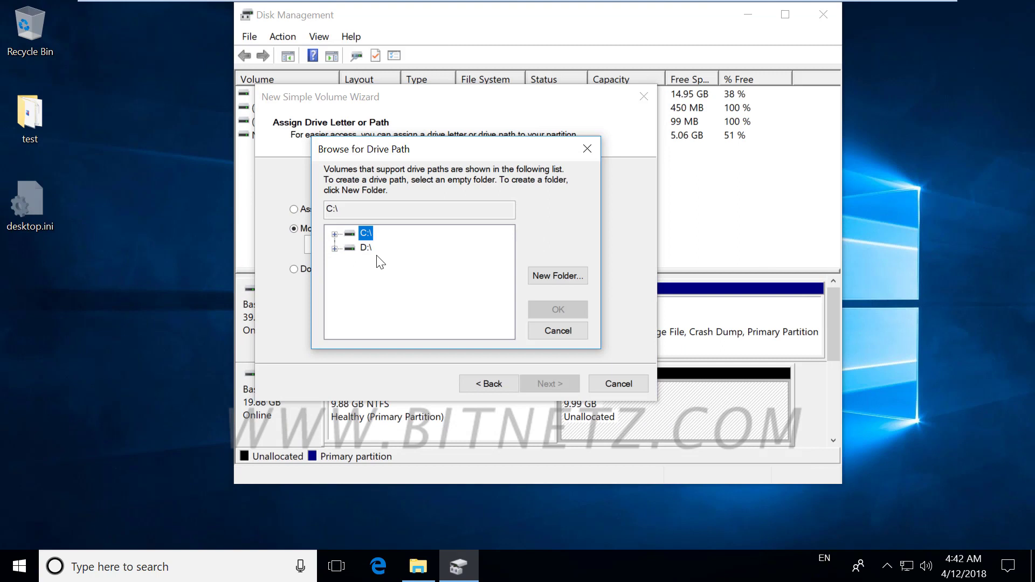
pyautogui.click(334, 235)
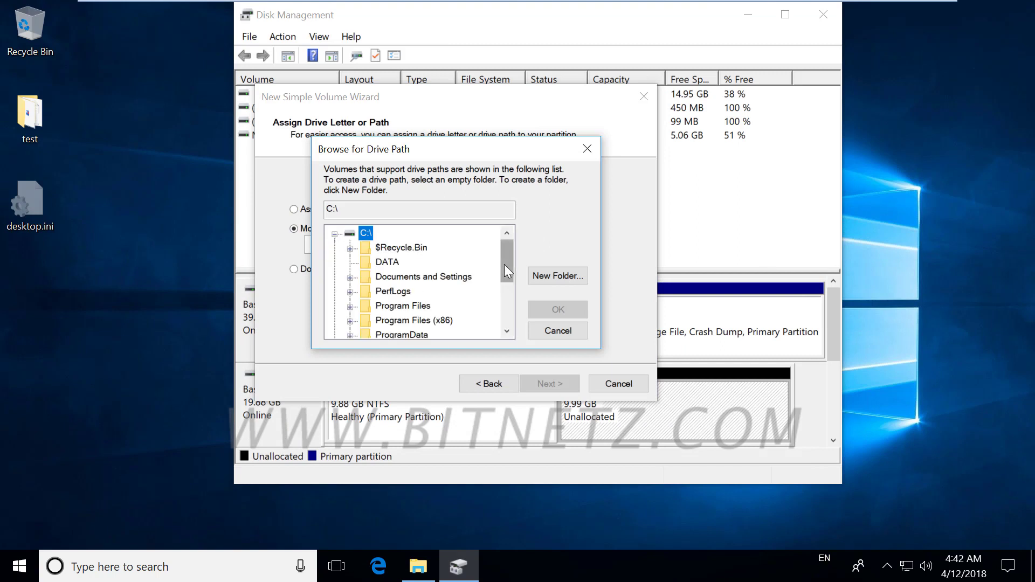
pyautogui.click(388, 262)
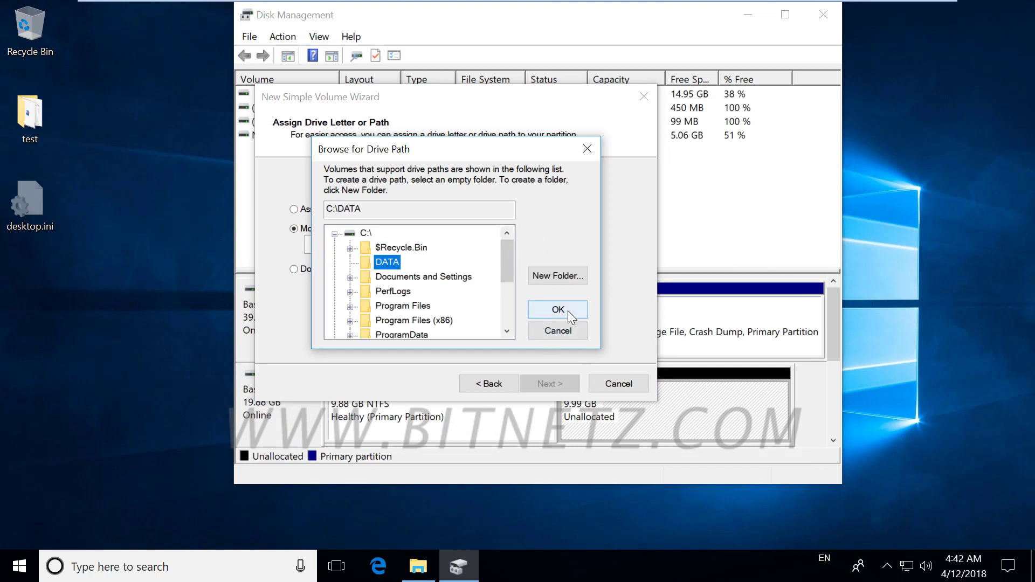
pyautogui.click(564, 309)
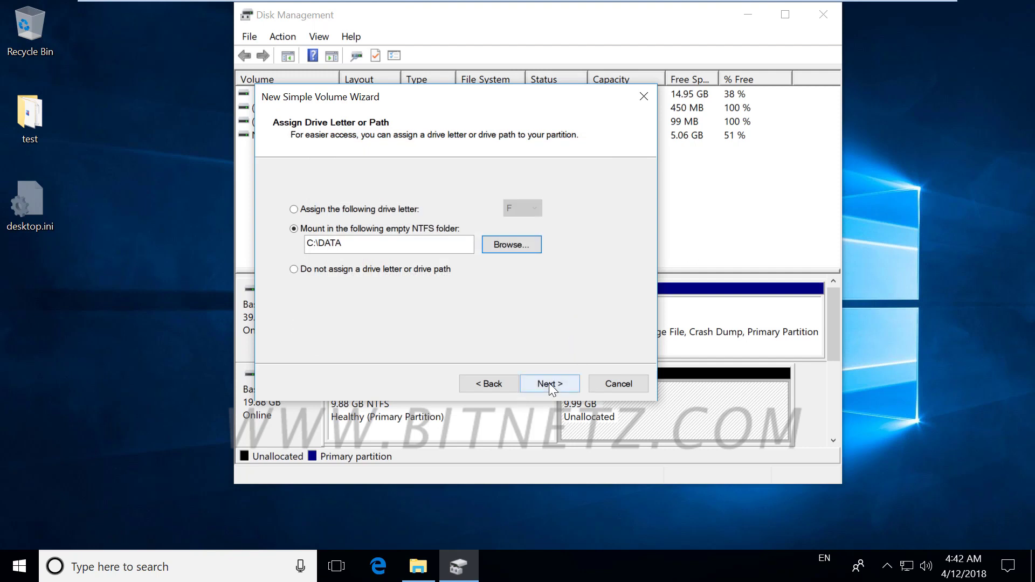
# Step: Accept an NTFS quick format with default allocation unit size and label New Volume, and finish creating the volume
pyautogui.click(546, 385)
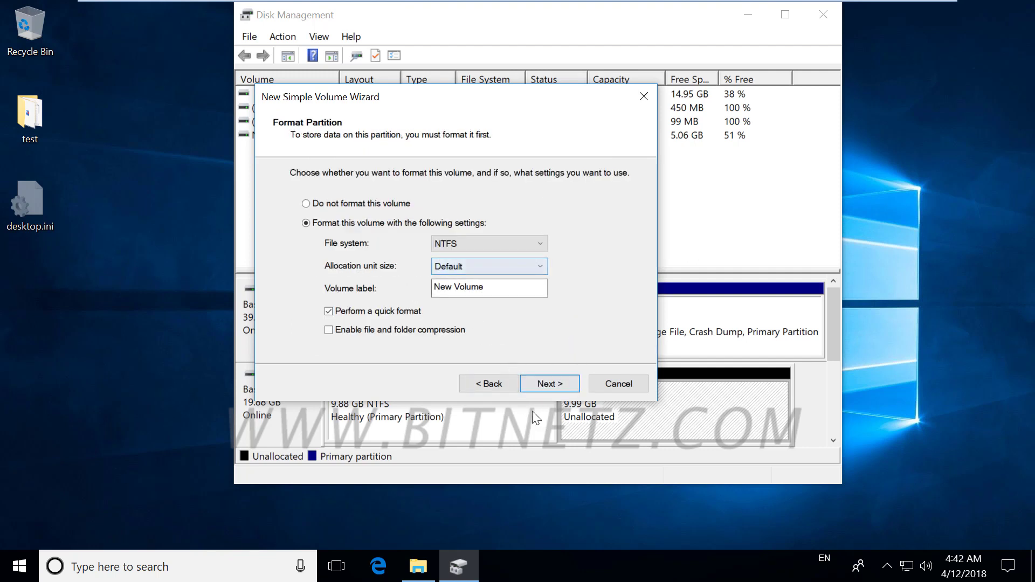
pyautogui.click(551, 384)
pyautogui.click(550, 385)
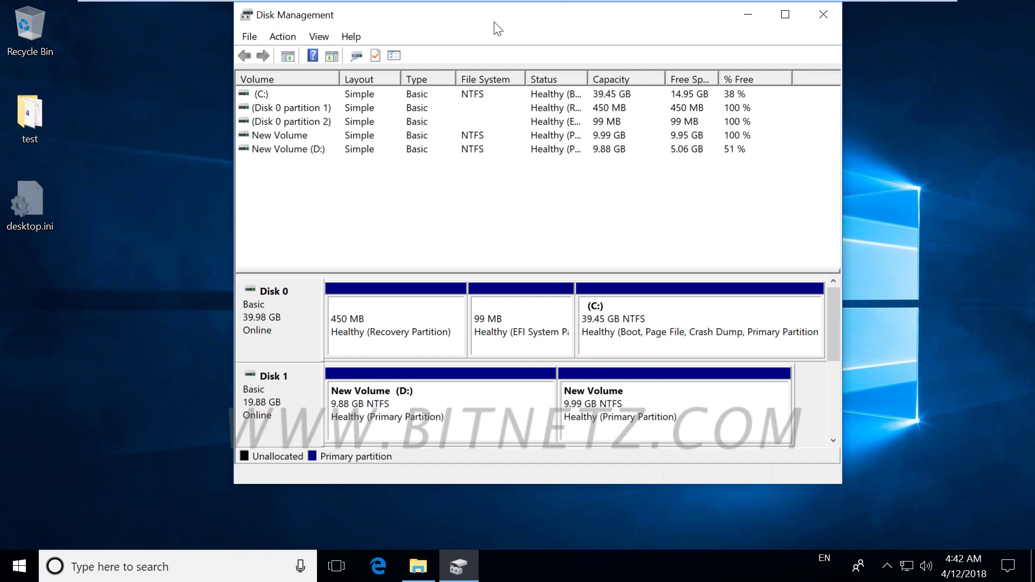
# Step: Arrange Disk Management and the Local Disk (C:) window side by side and select the DATA folder
pyautogui.moveTo(497, 28); pyautogui.dragTo(1034, 128)
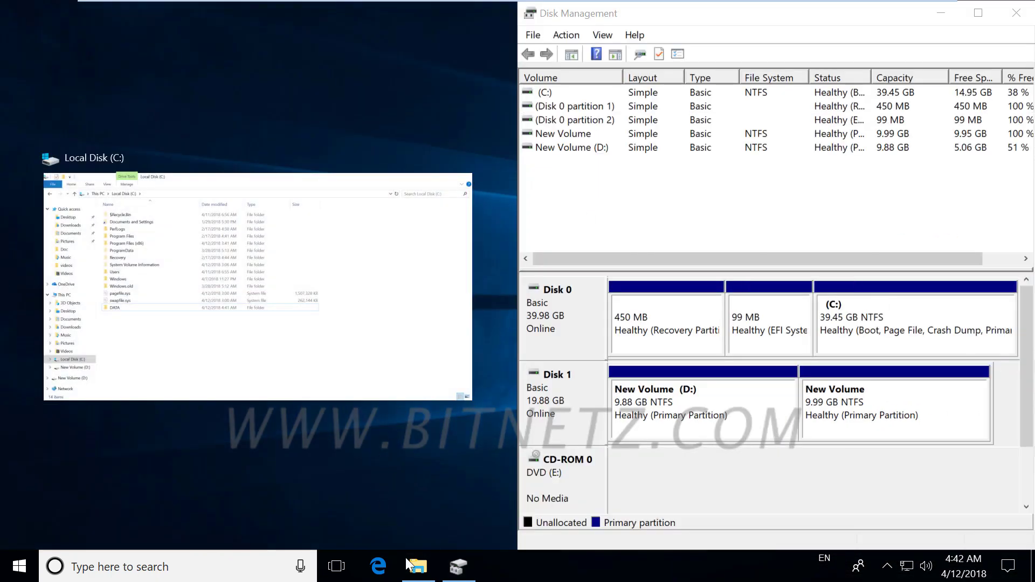
pyautogui.click(270, 381)
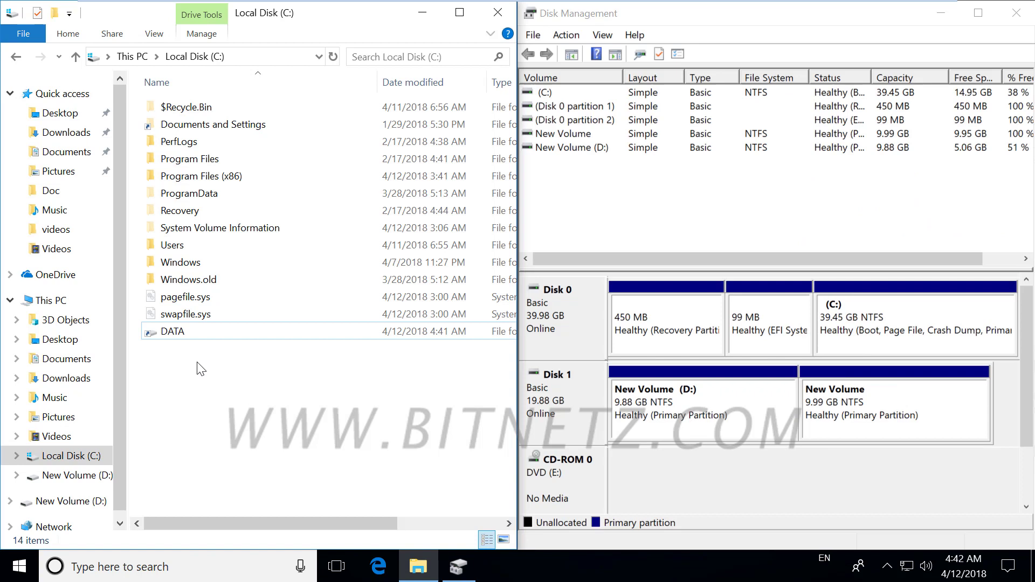
pyautogui.click(172, 331)
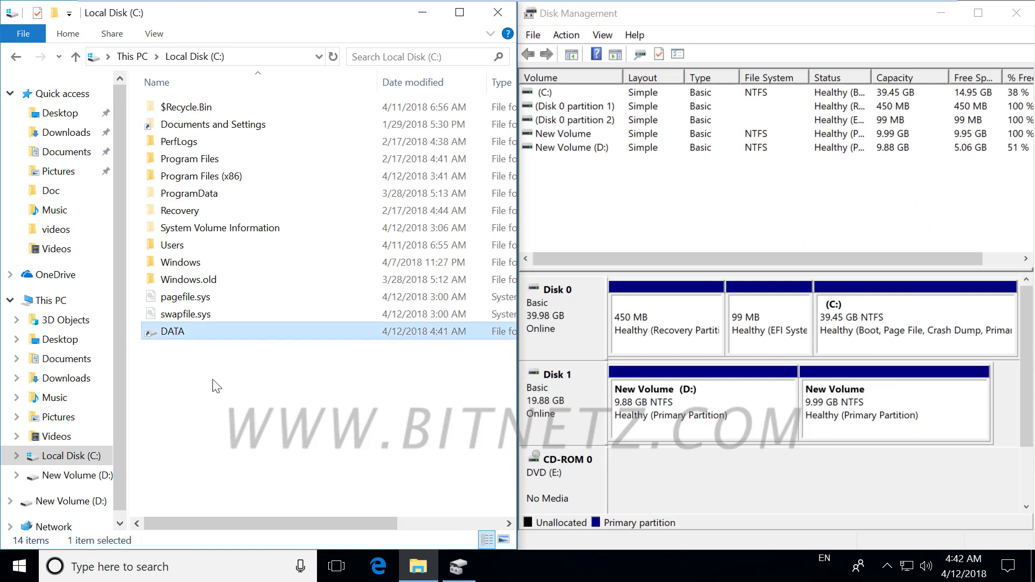
pyautogui.moveTo(342, 343)
pyautogui.mouseDown()
pyautogui.moveTo(371, 397)
pyautogui.moveTo(529, 448)
pyautogui.moveTo(826, 401)
pyautogui.moveTo(832, 438)
pyautogui.moveTo(925, 436)
pyautogui.mouseUp()
pyautogui.moveTo(921, 422); pyautogui.dragTo(933, 418)
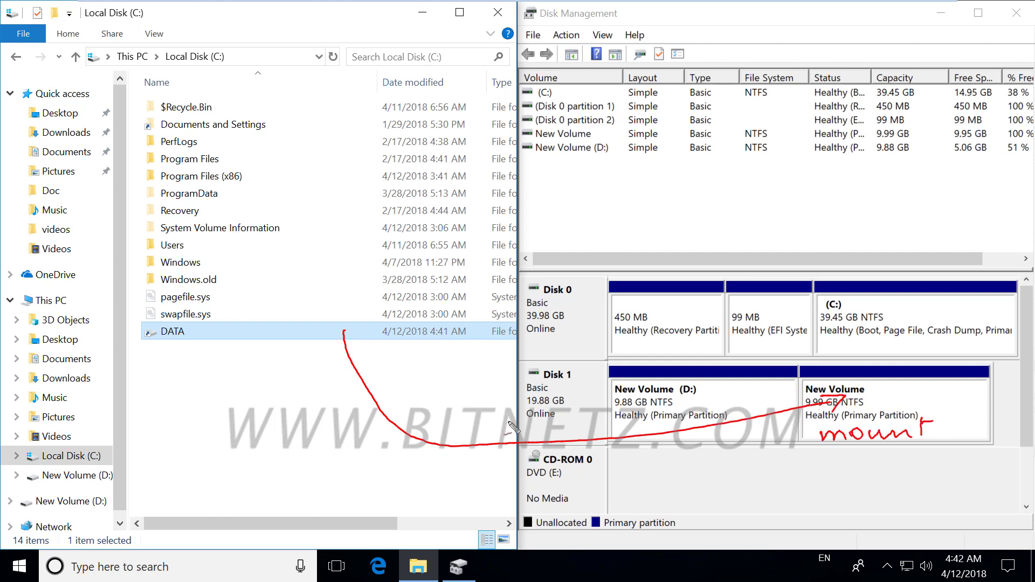
pyautogui.moveTo(188, 332); pyautogui.dragTo(264, 328)
pyautogui.moveTo(895, 301); pyautogui.dragTo(931, 293)
pyautogui.moveTo(886, 388); pyautogui.dragTo(965, 389)
pyautogui.moveTo(905, 402); pyautogui.dragTo(937, 401)
pyautogui.moveTo(955, 408); pyautogui.dragTo(988, 404)
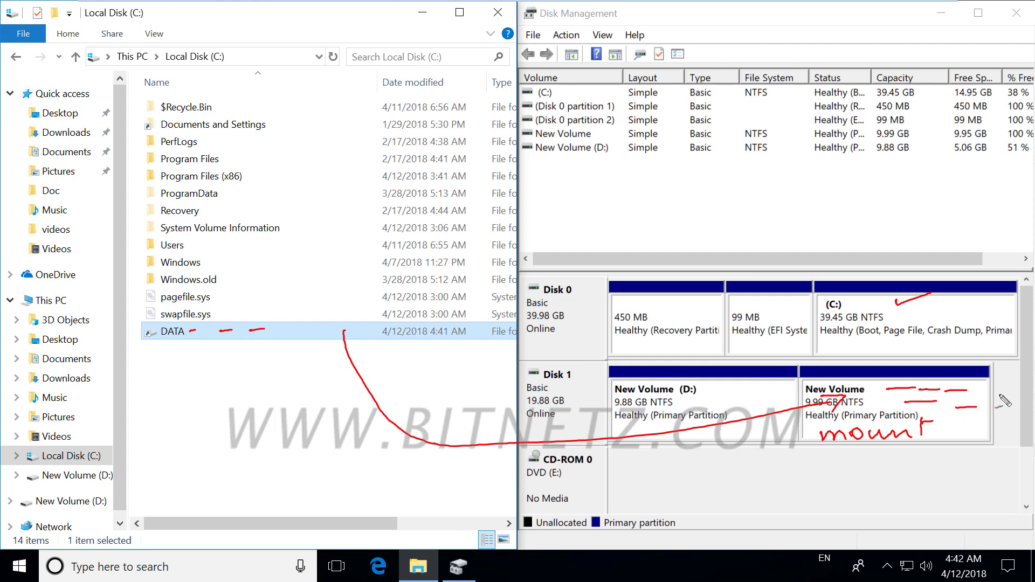
pyautogui.press('Escape')
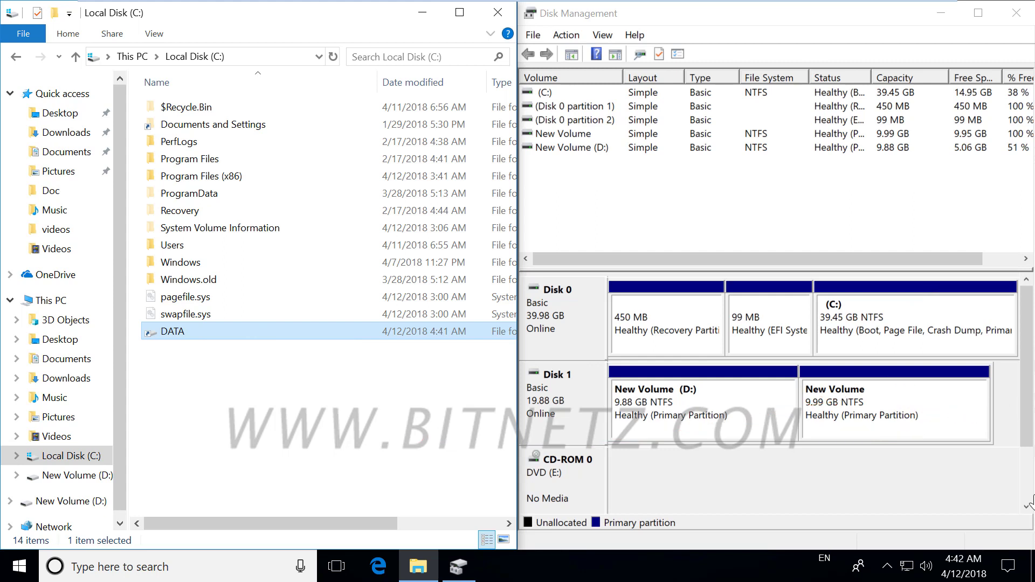
# Step: Open the mounted DATA folder to check its contents and go back to the root of drive C:
pyautogui.click(184, 331)
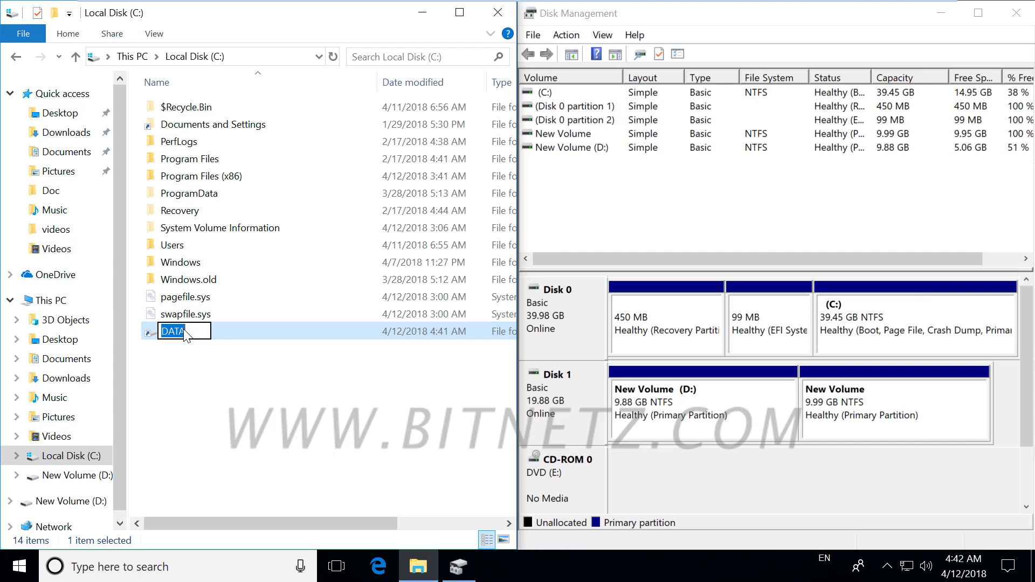
pyautogui.doubleClick(254, 332)
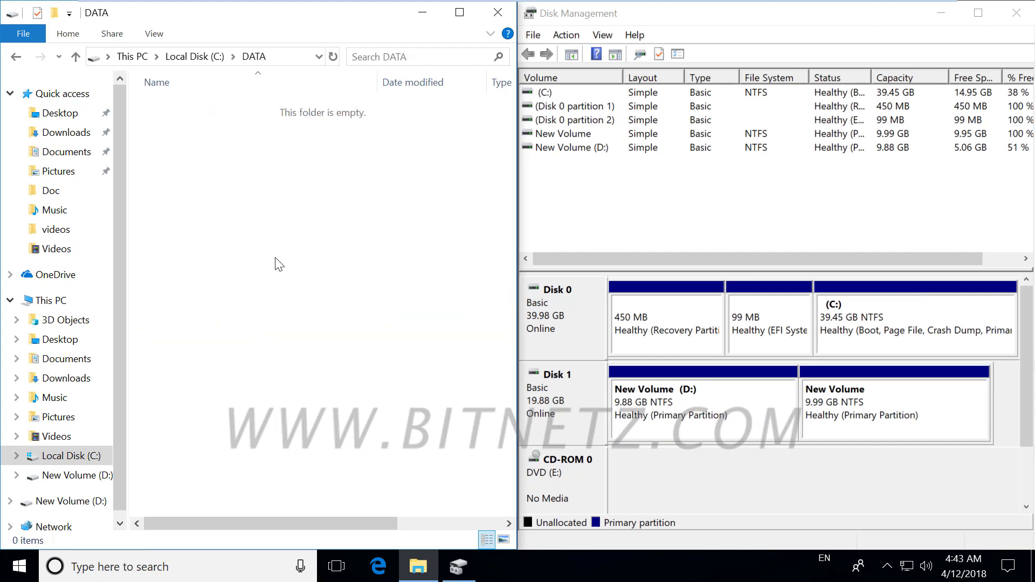
pyautogui.click(196, 57)
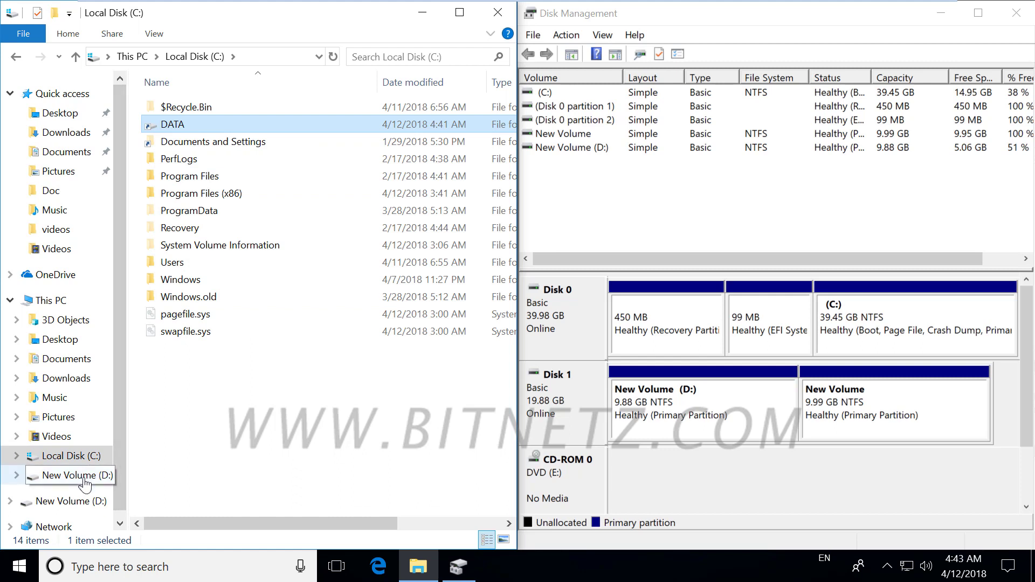
# Step: Copy Movie Telugu.mp4 from New Volume (D:) into the C:\DATA folder
pyautogui.click(108, 475)
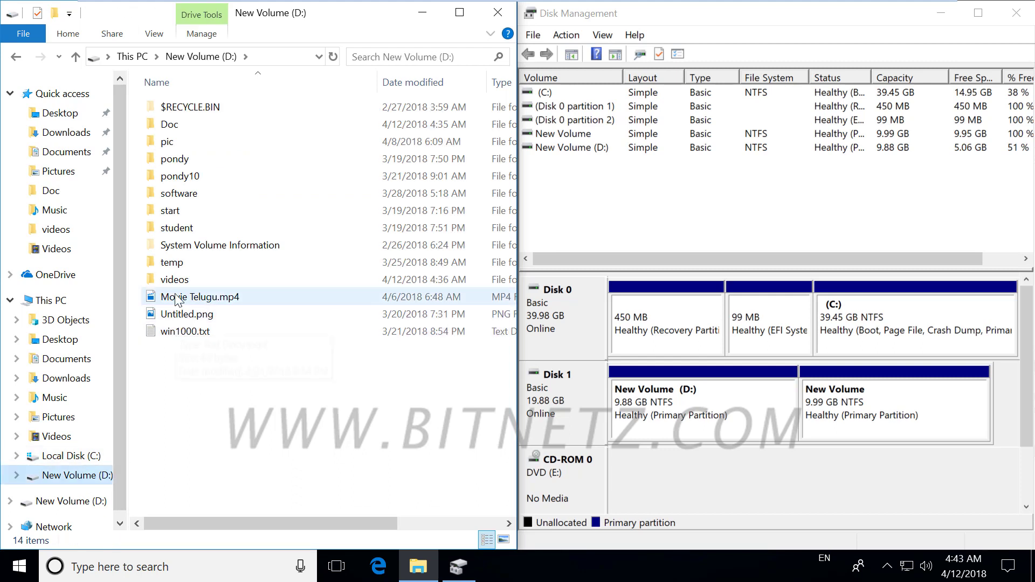
pyautogui.rightClick(175, 296)
pyautogui.click(212, 198)
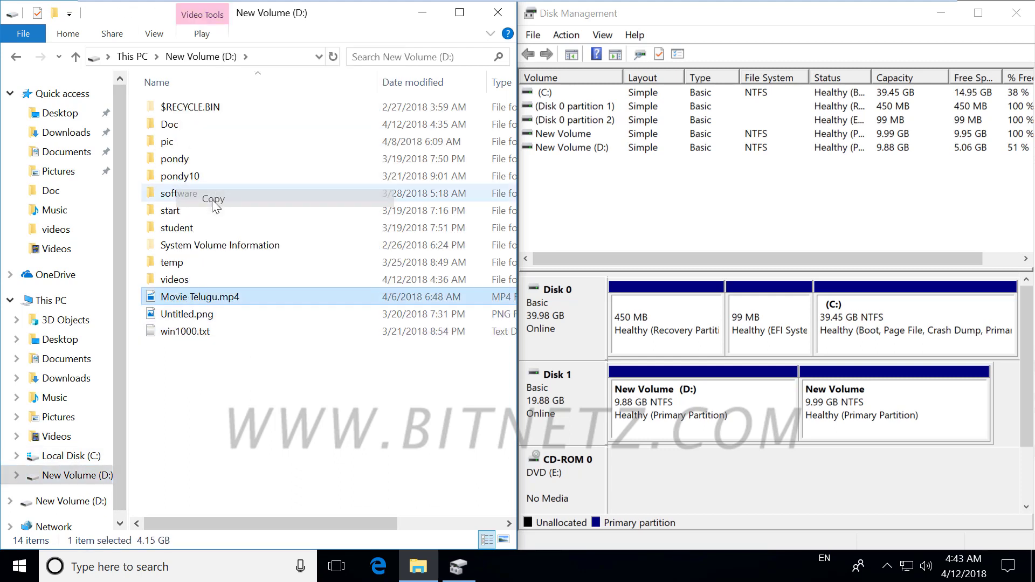
pyautogui.click(132, 56)
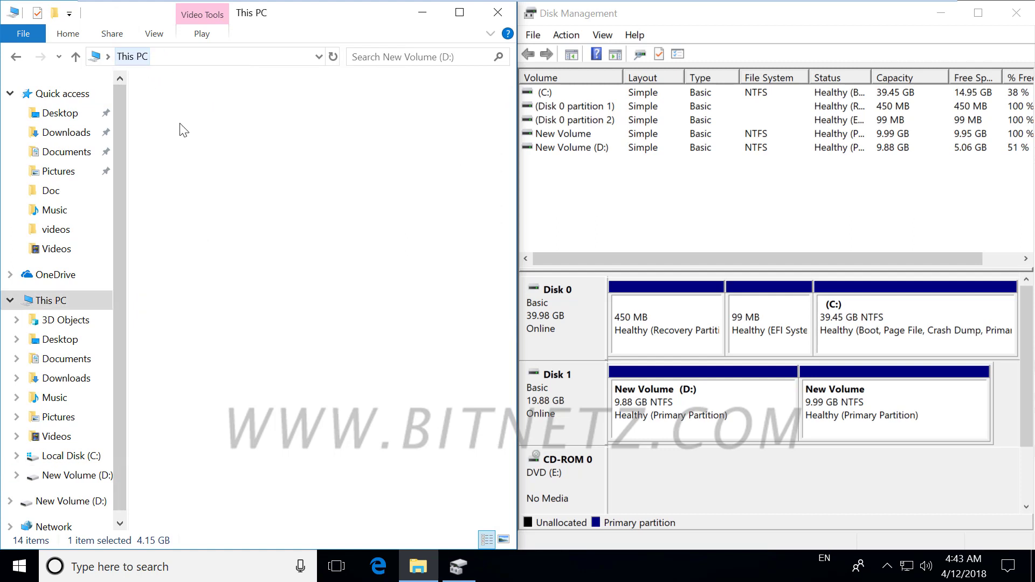
pyautogui.doubleClick(228, 451)
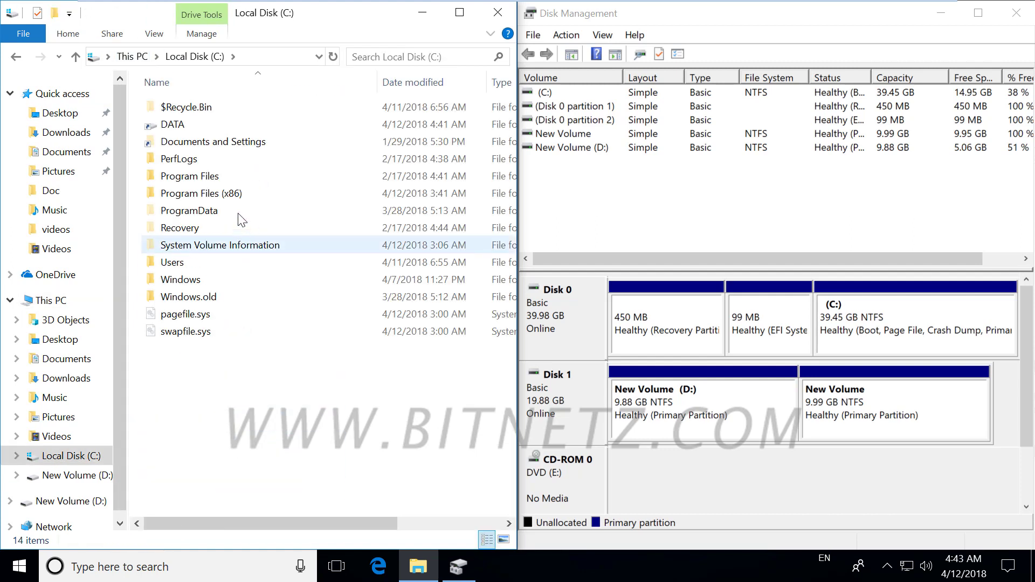
pyautogui.doubleClick(173, 124)
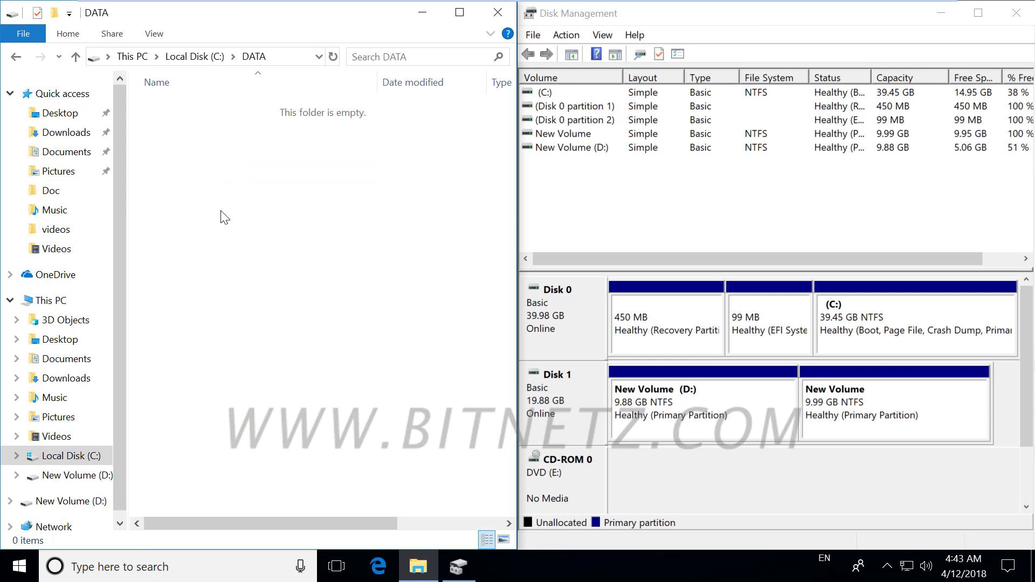
pyautogui.rightClick(221, 211)
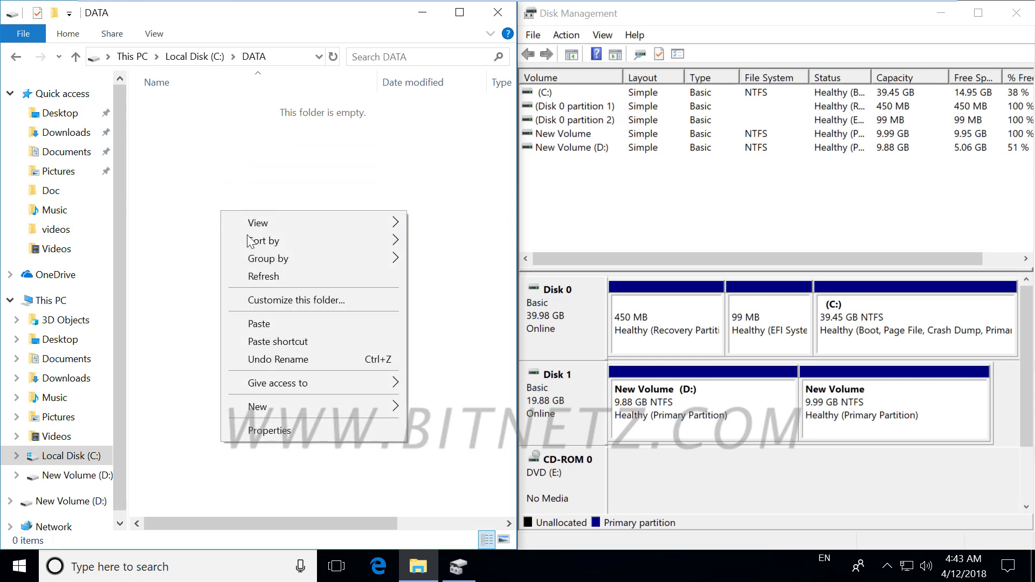
pyautogui.click(270, 323)
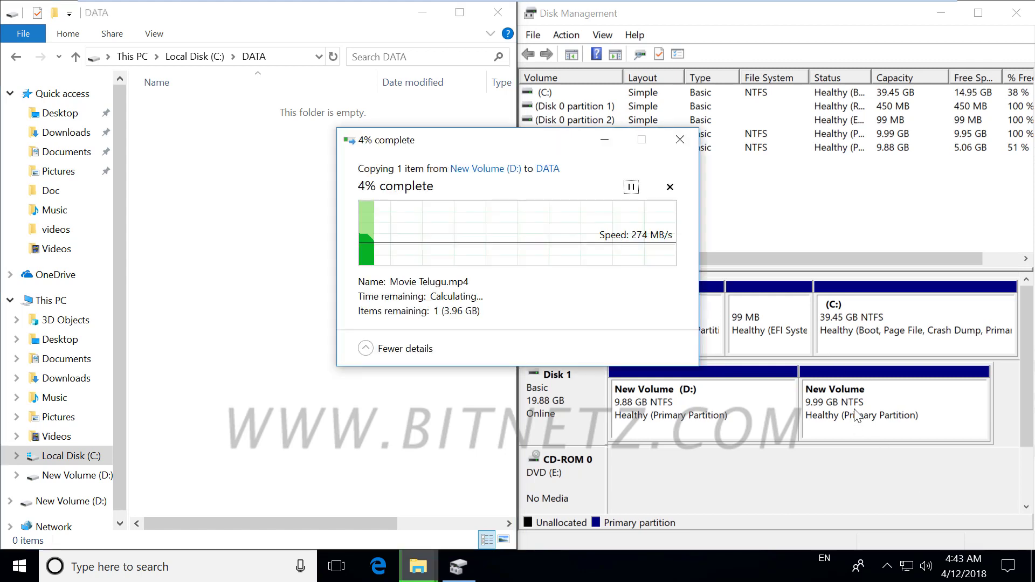
# Step: Select the 9.99 GB New Volume on Disk 1 and refresh the disk information after the copy
pyautogui.click(876, 438)
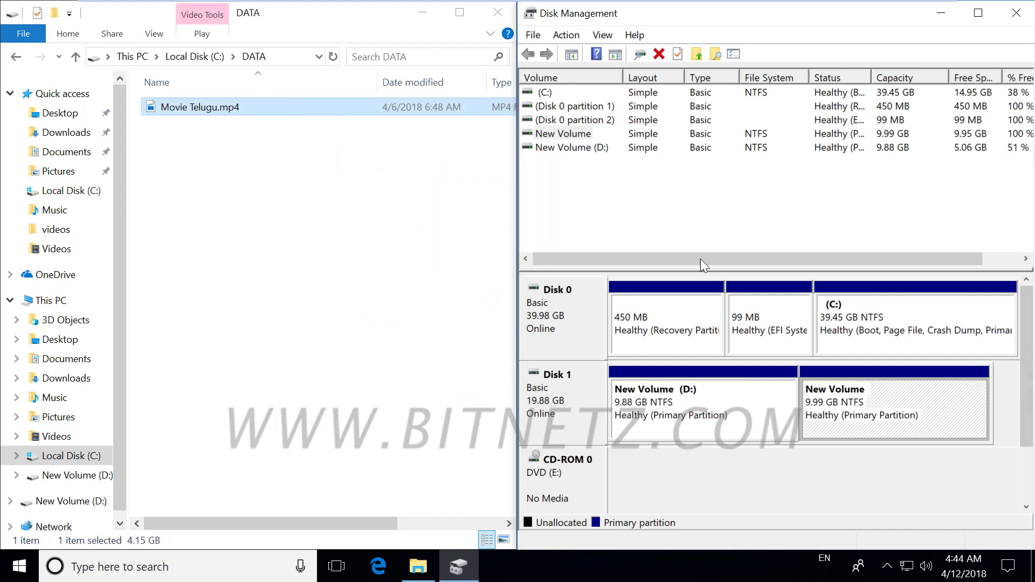
pyautogui.click(559, 32)
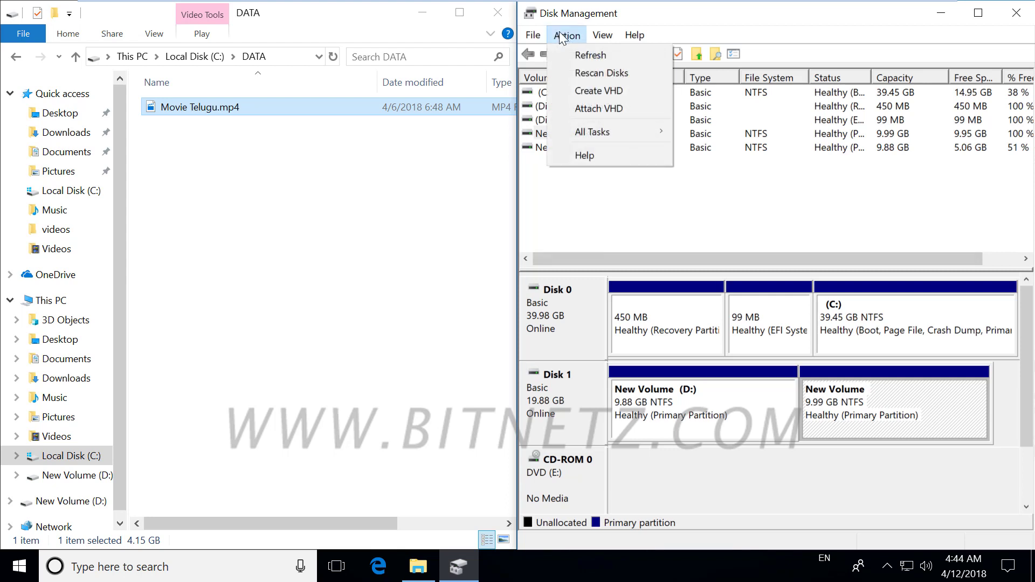
pyautogui.click(579, 54)
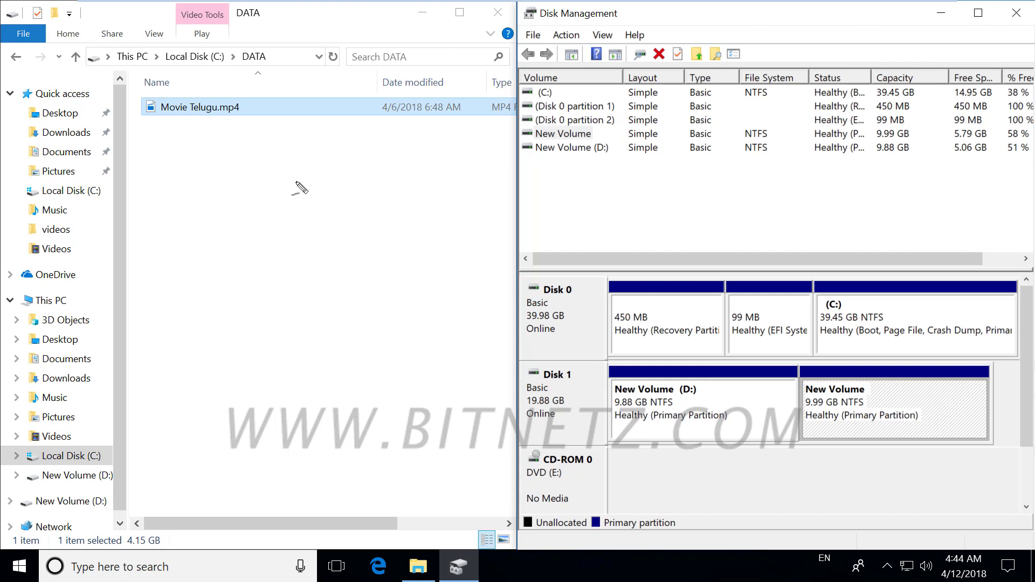
# Step: Mark the link between the DATA folder and New Volume with a red double-headed arrow and the word mount, and clear the markings
pyautogui.moveTo(262, 68)
pyautogui.mouseDown()
pyautogui.moveTo(272, 62)
pyautogui.moveTo(301, 301)
pyautogui.moveTo(431, 386)
pyautogui.moveTo(900, 391)
pyautogui.moveTo(874, 402)
pyautogui.mouseUp()
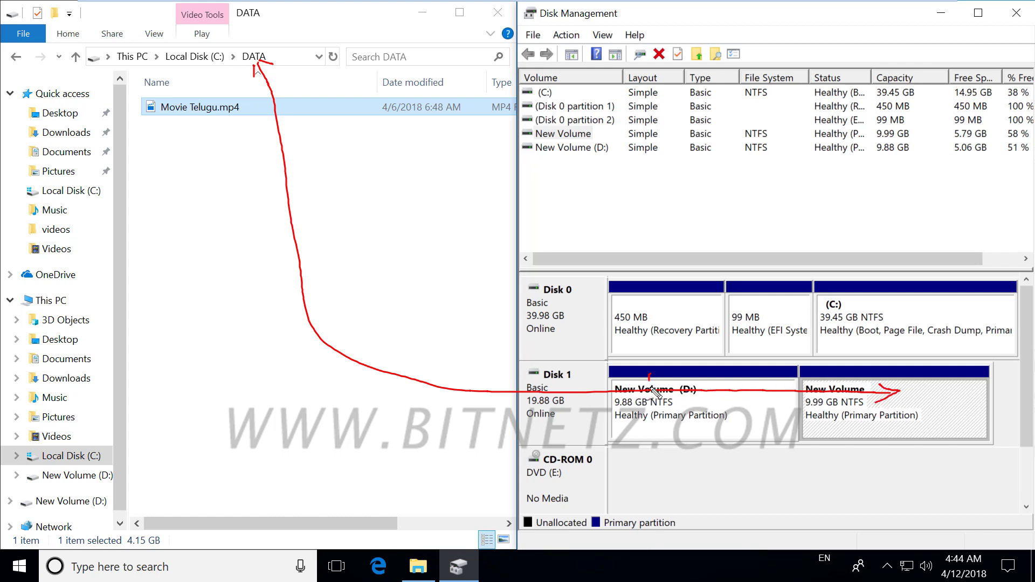
pyautogui.moveTo(650, 387); pyautogui.dragTo(764, 365)
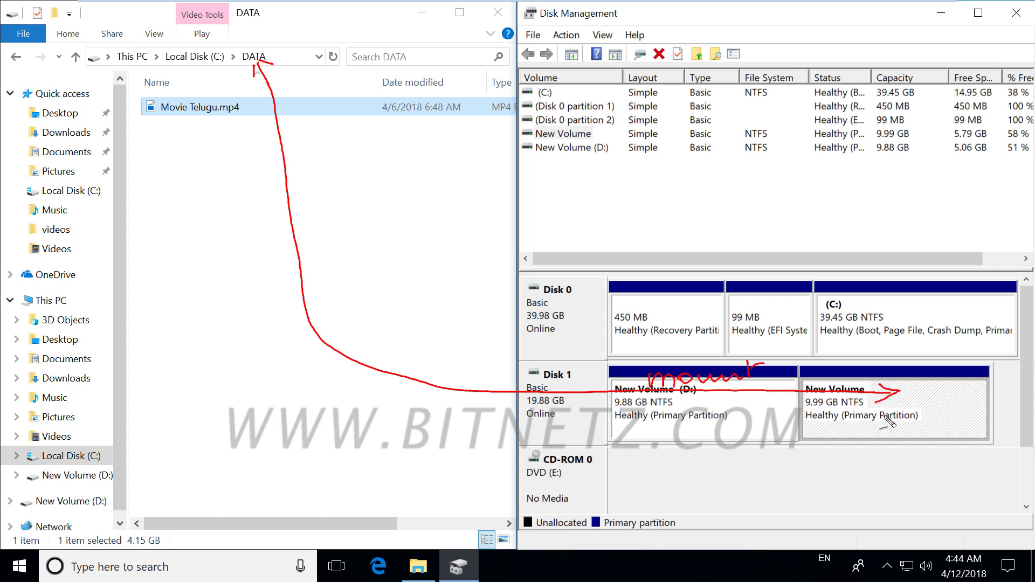
pyautogui.press('Escape')
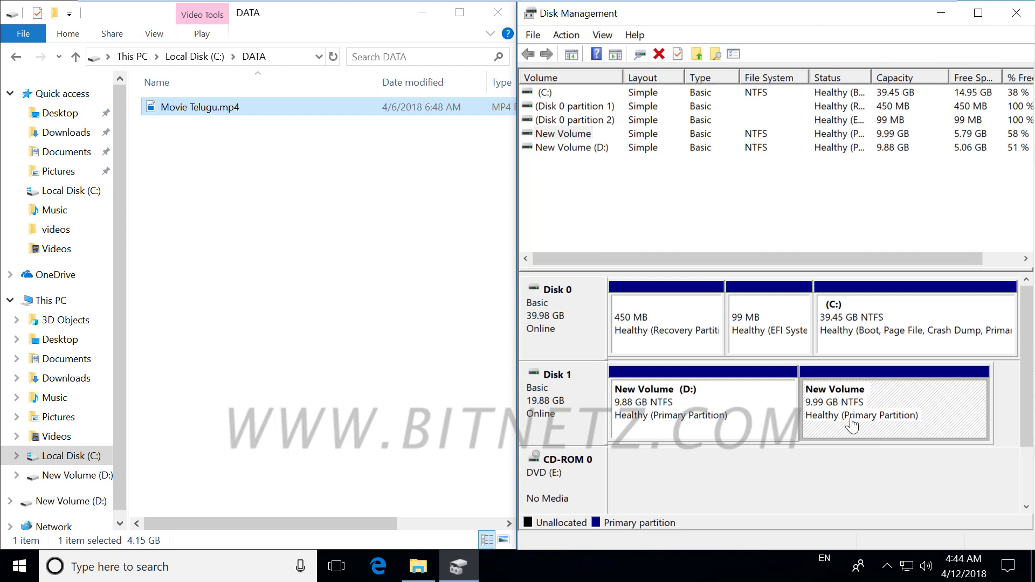
# Step: Remove the C:\DATA mount path from the 9.99 GB New Volume on Disk 1
pyautogui.rightClick(850, 419)
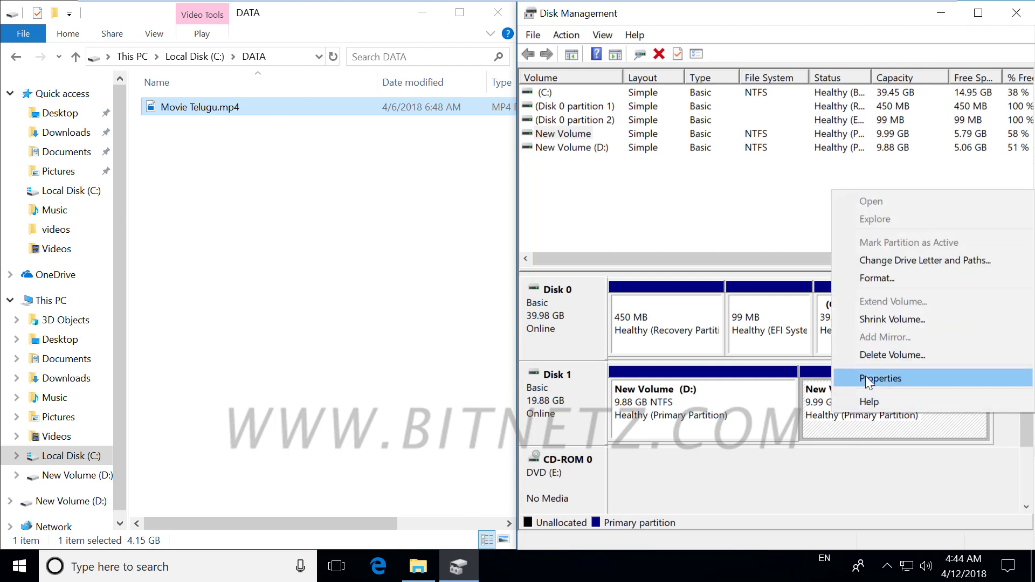
pyautogui.click(881, 263)
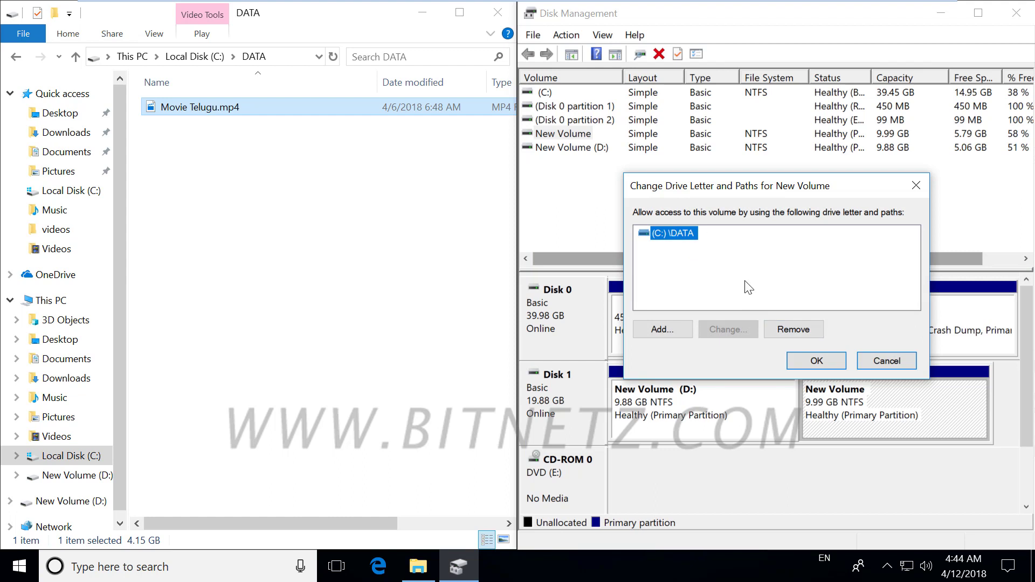
pyautogui.click(800, 332)
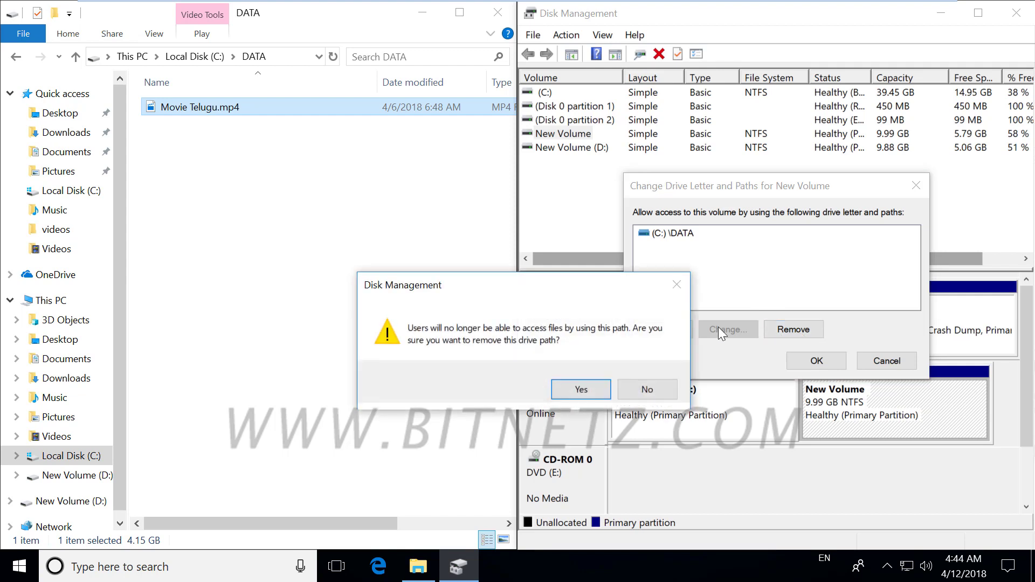
pyautogui.click(593, 388)
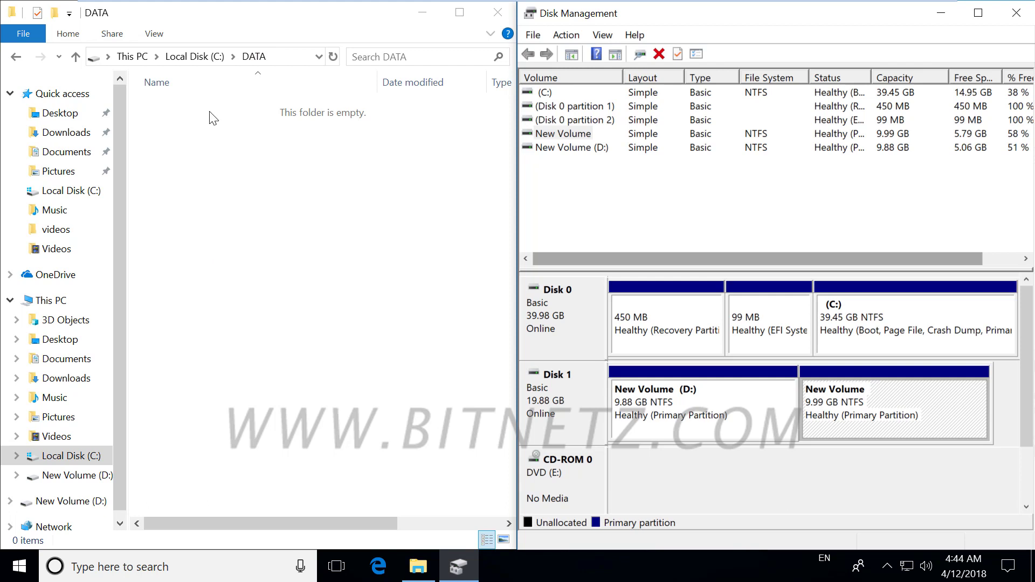
# Step: Assign drive letter F to the 9.99 GB New Volume on Disk 1
pyautogui.rightClick(890, 419)
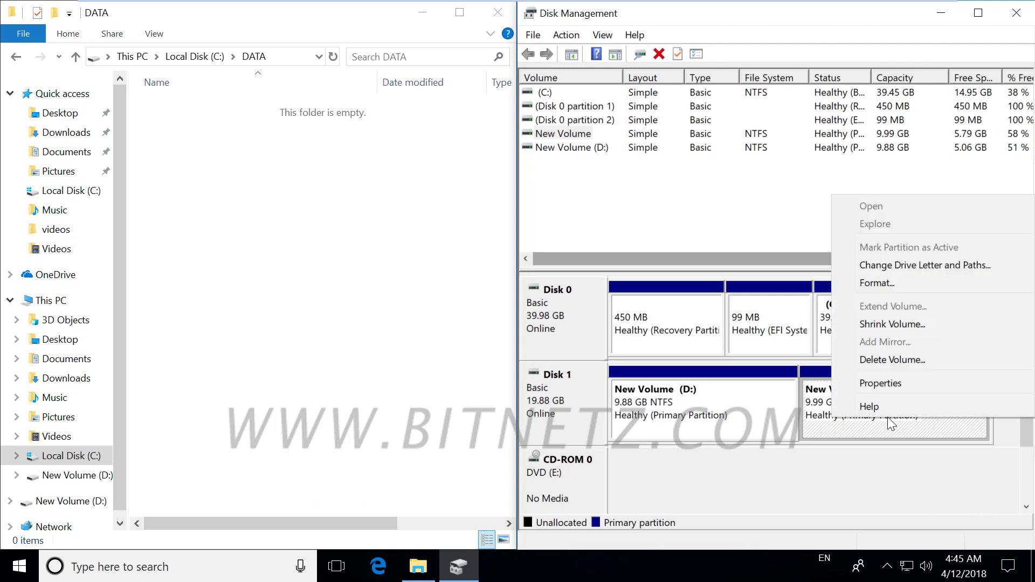
pyautogui.click(893, 264)
pyautogui.click(655, 330)
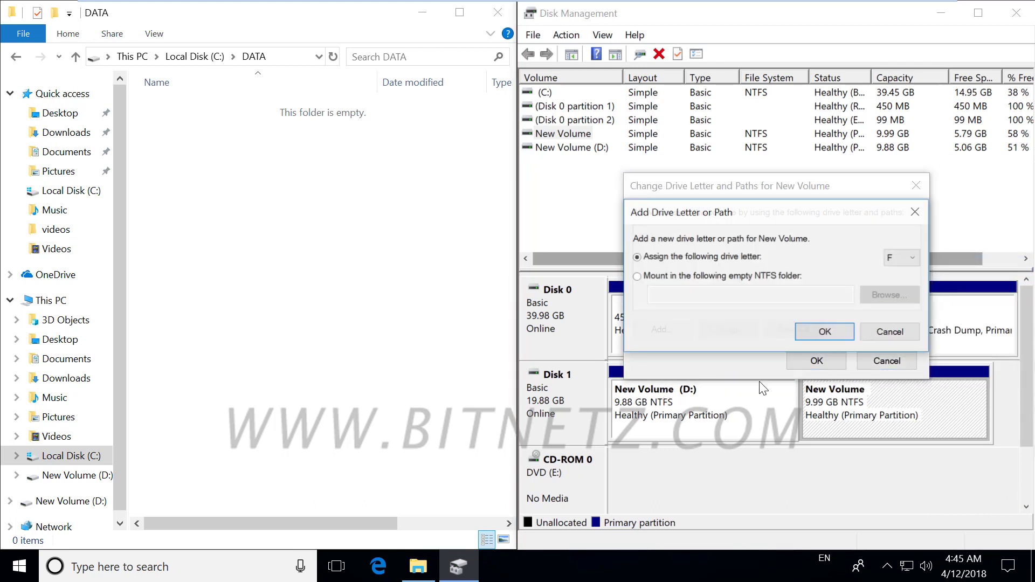
pyautogui.click(810, 331)
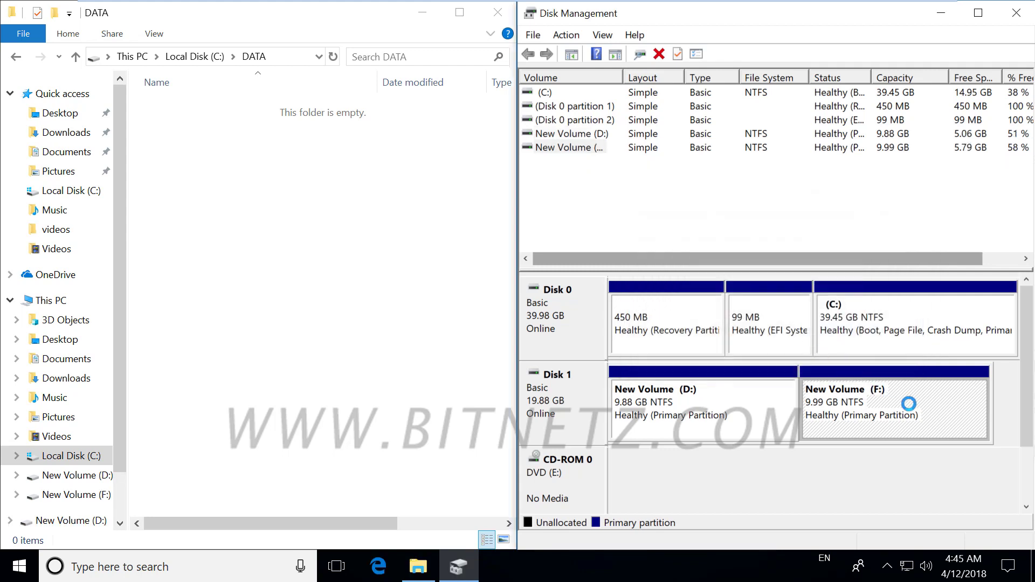
# Step: Check the files stored on New Volume (F:) and return to the C:\DATA folder to compare
pyautogui.click(94, 498)
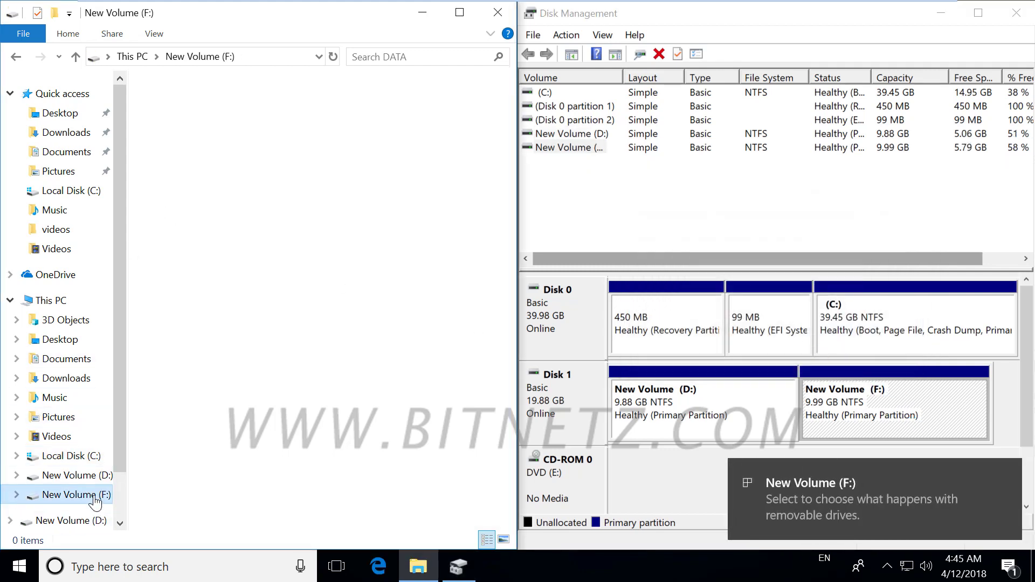
pyautogui.moveTo(300, 231); pyautogui.dragTo(155, 58)
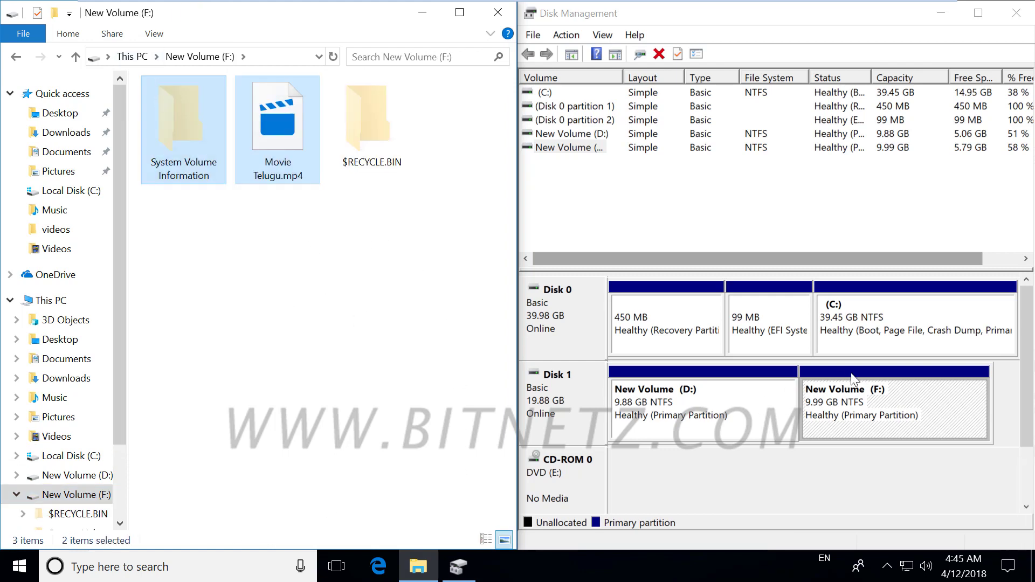
pyautogui.click(12, 59)
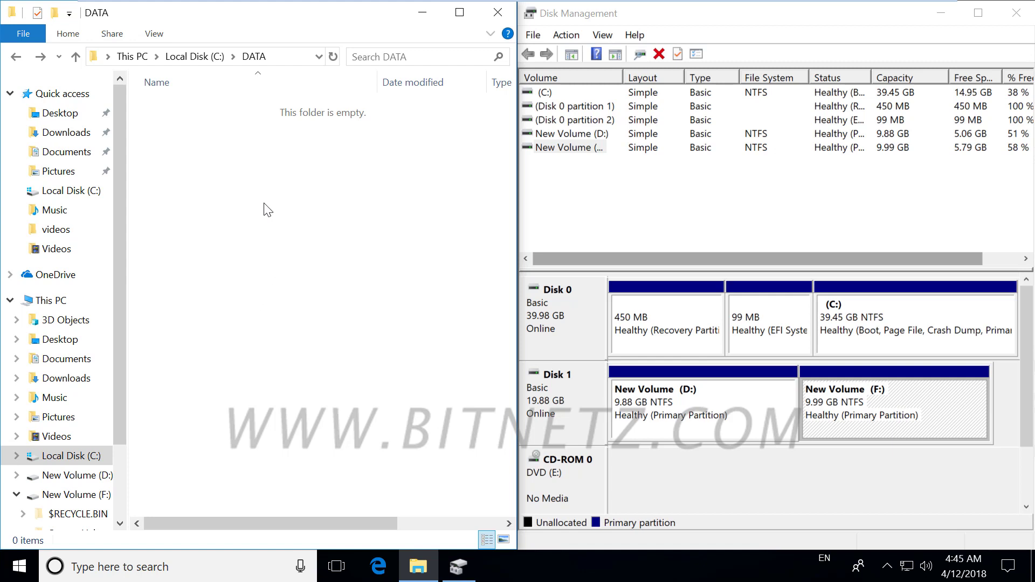
# Step: Capture the New Volume (D:) drive entry in This PC with Snipping Tool and copy the snip
pyautogui.click(132, 56)
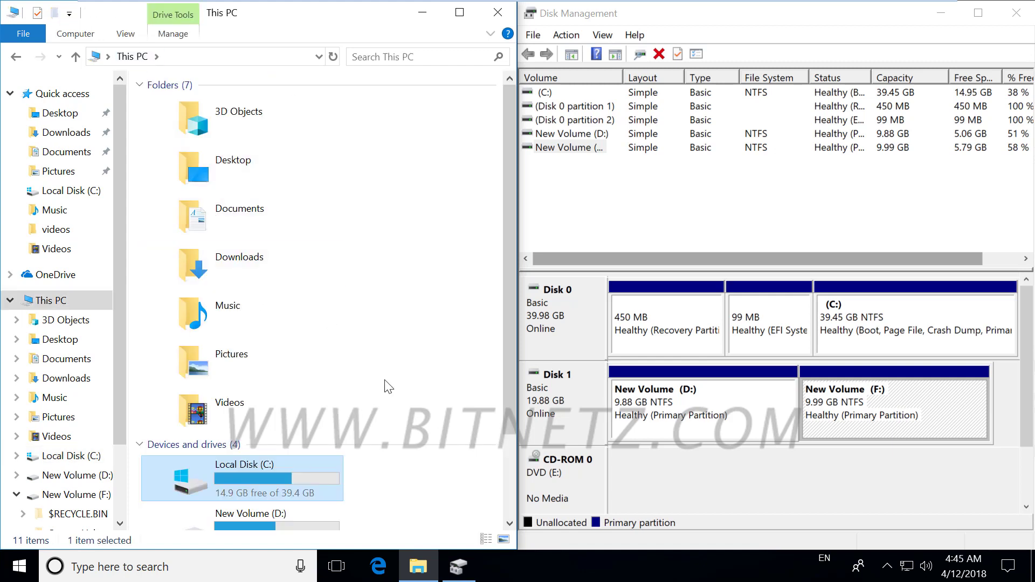
pyautogui.click(202, 568)
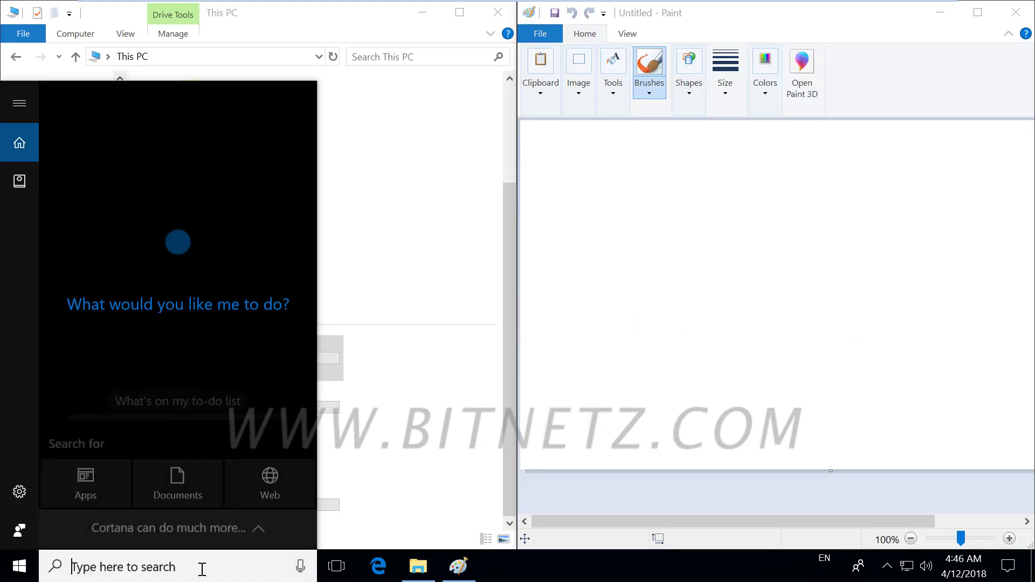
pyautogui.write('SN')
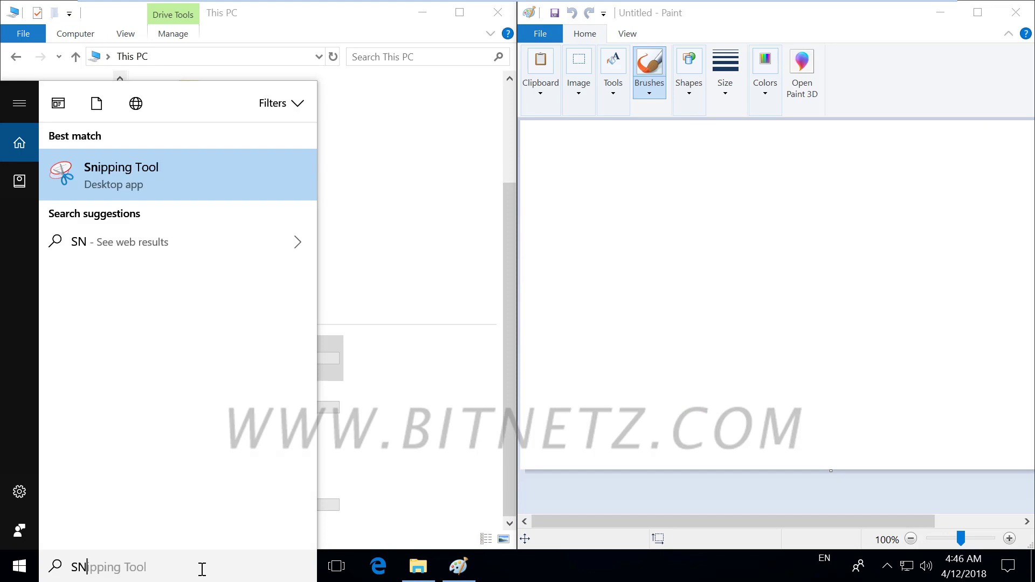
pyautogui.click(107, 178)
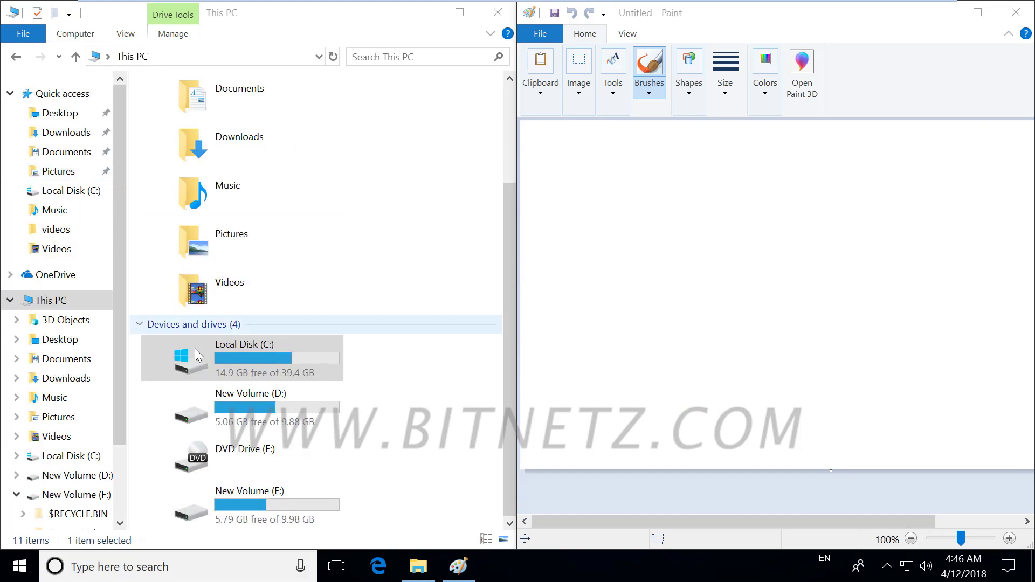
pyautogui.click(469, 193)
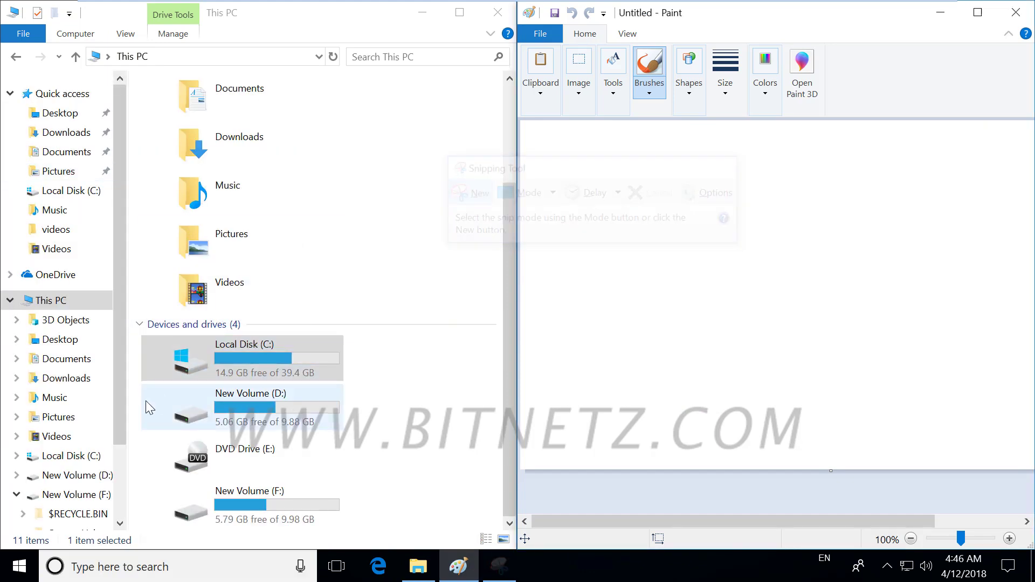
pyautogui.moveTo(145, 382); pyautogui.dragTo(374, 439)
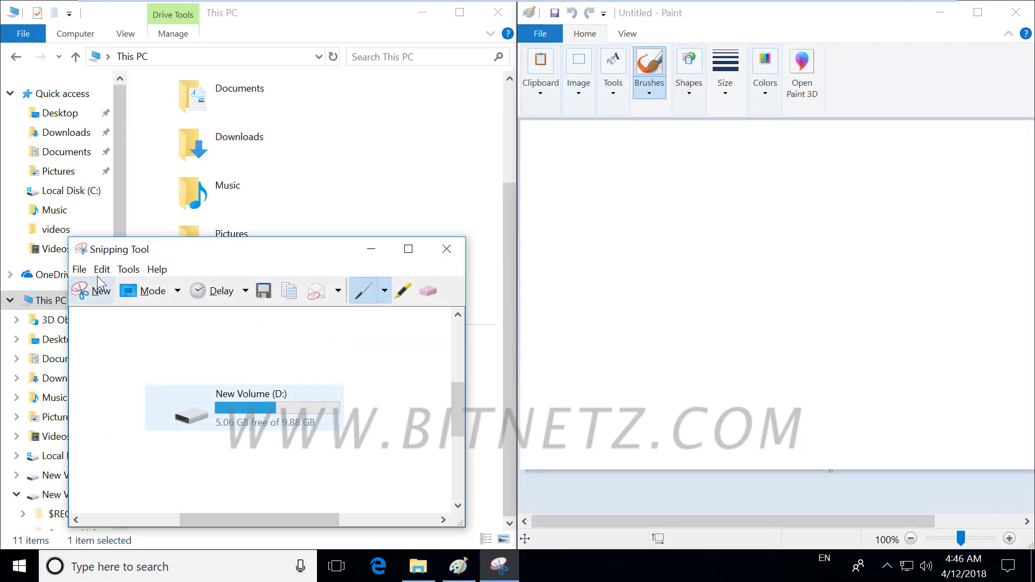
pyautogui.click(102, 269)
pyautogui.click(97, 285)
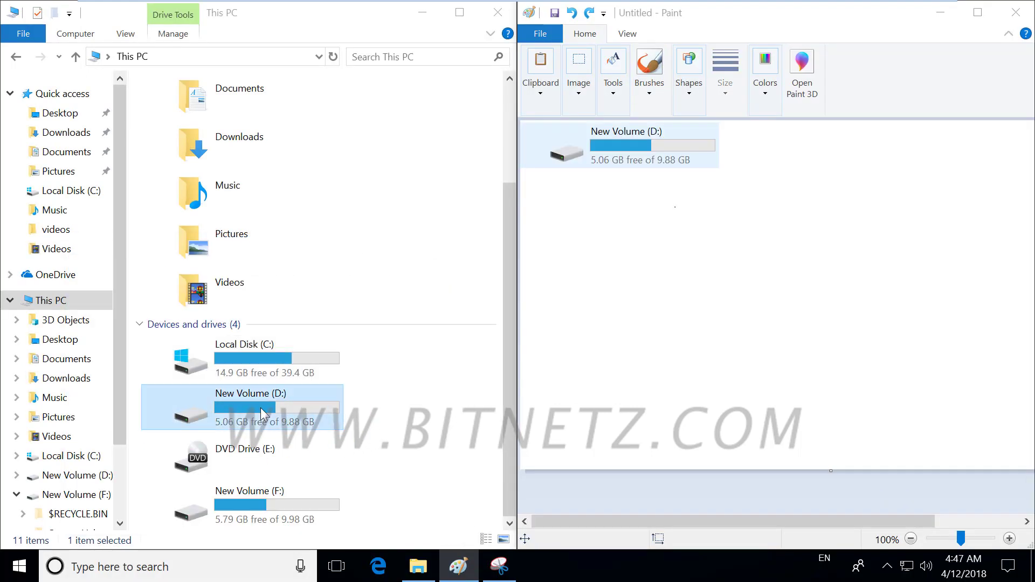
# Step: Open New Volume (D:) and move Movie Telugu.mp4 into its videos folder
pyautogui.doubleClick(261, 407)
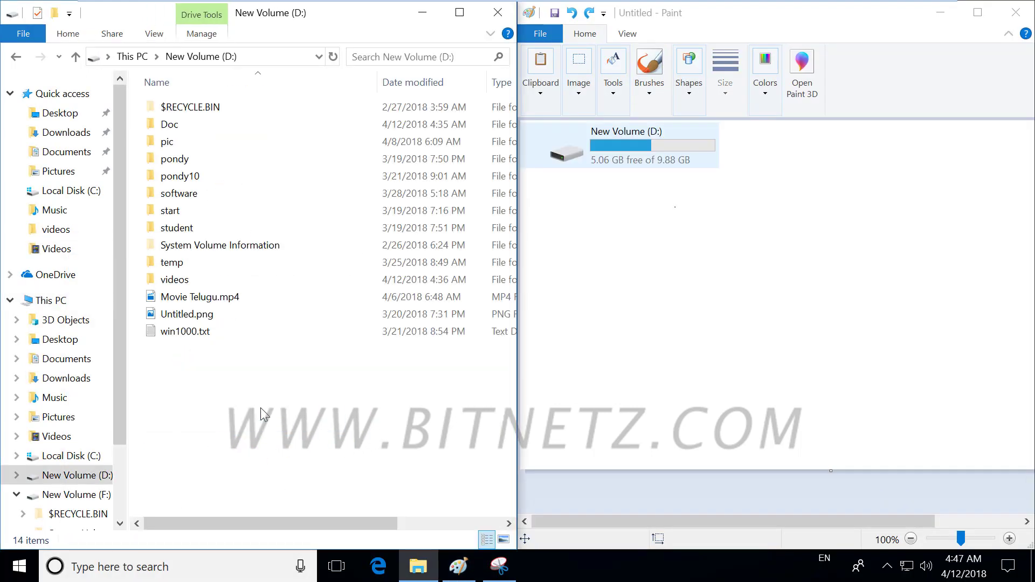
pyautogui.click(202, 301)
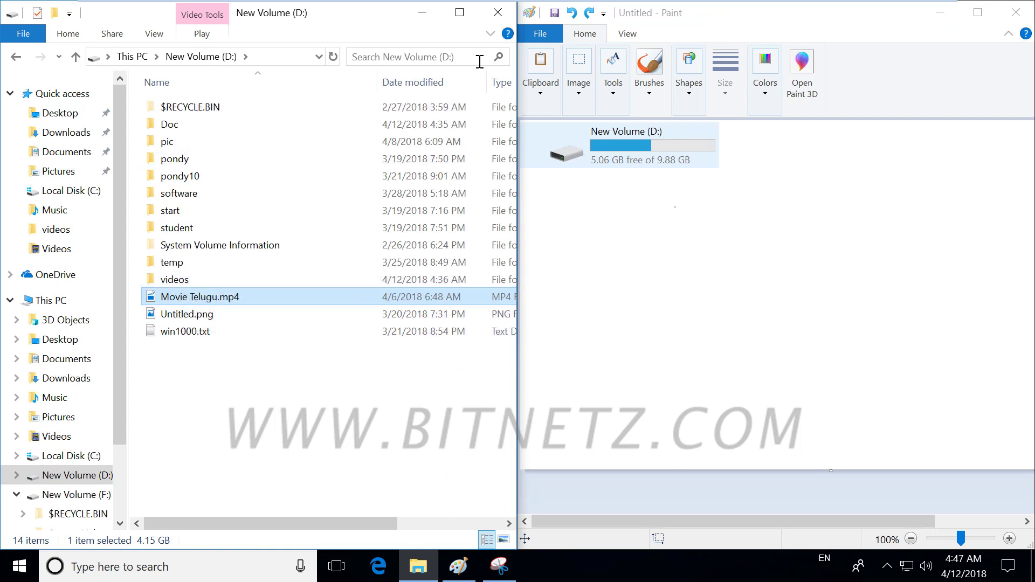
pyautogui.moveTo(371, 526); pyautogui.dragTo(259, 508)
pyautogui.moveTo(215, 302); pyautogui.dragTo(207, 283)
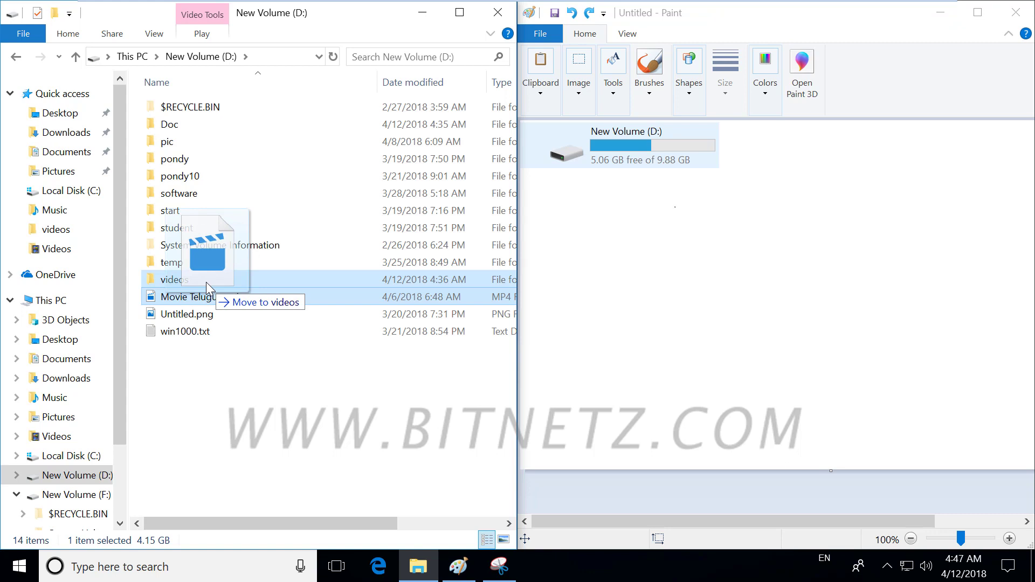
pyautogui.moveTo(205, 283); pyautogui.dragTo(205, 283)
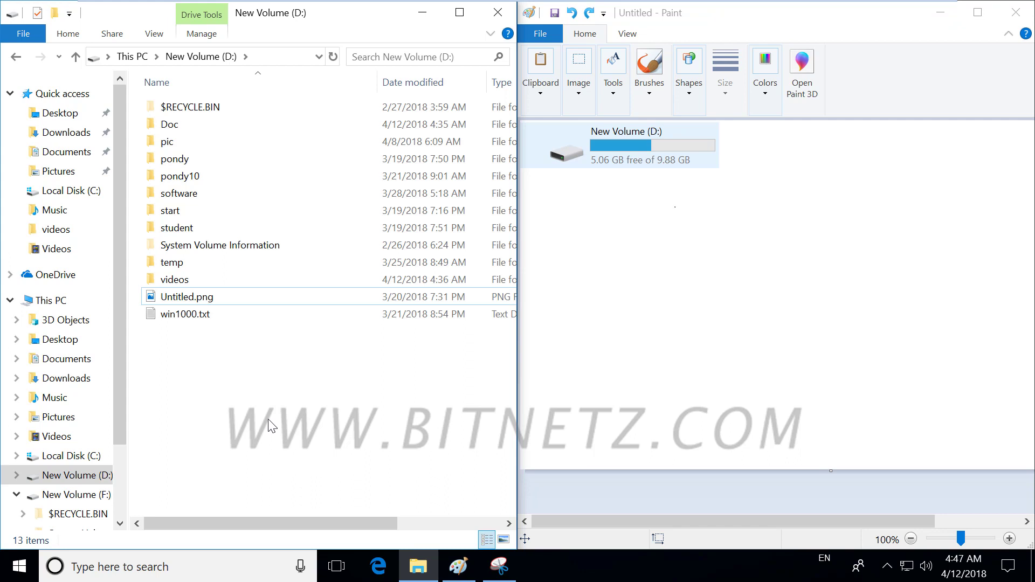
# Step: Switch to Paint and draw a tall four-sided outline below the image of New Volume (D:)
pyautogui.moveTo(684, 243); pyautogui.dragTo(712, 408)
pyautogui.moveTo(681, 243)
pyautogui.mouseDown()
pyautogui.moveTo(806, 231)
pyautogui.moveTo(834, 255)
pyautogui.moveTo(866, 412)
pyautogui.mouseUp()
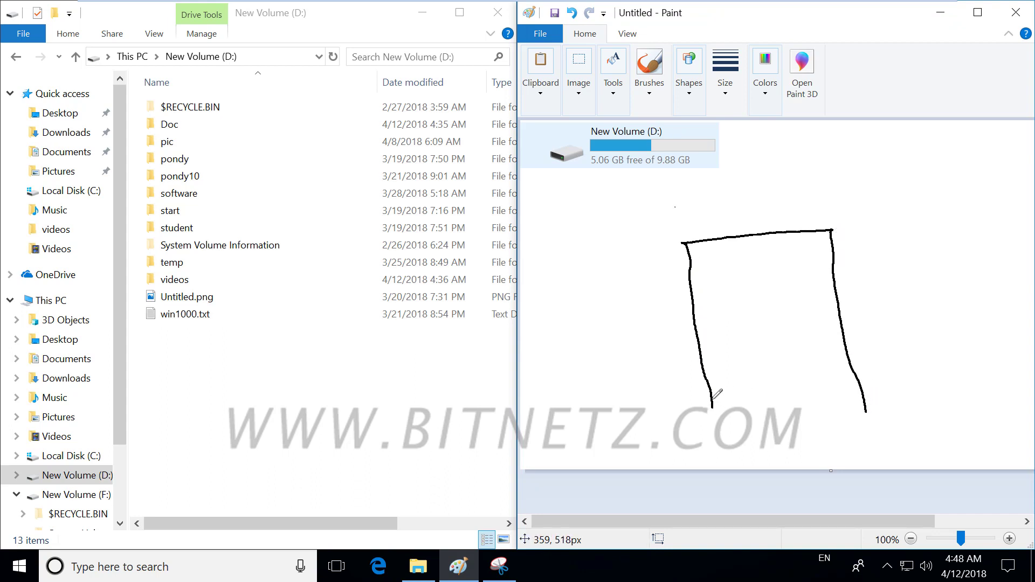
pyautogui.moveTo(714, 400)
pyautogui.mouseDown()
pyautogui.moveTo(721, 431)
pyautogui.moveTo(882, 421)
pyautogui.moveTo(875, 410)
pyautogui.mouseUp()
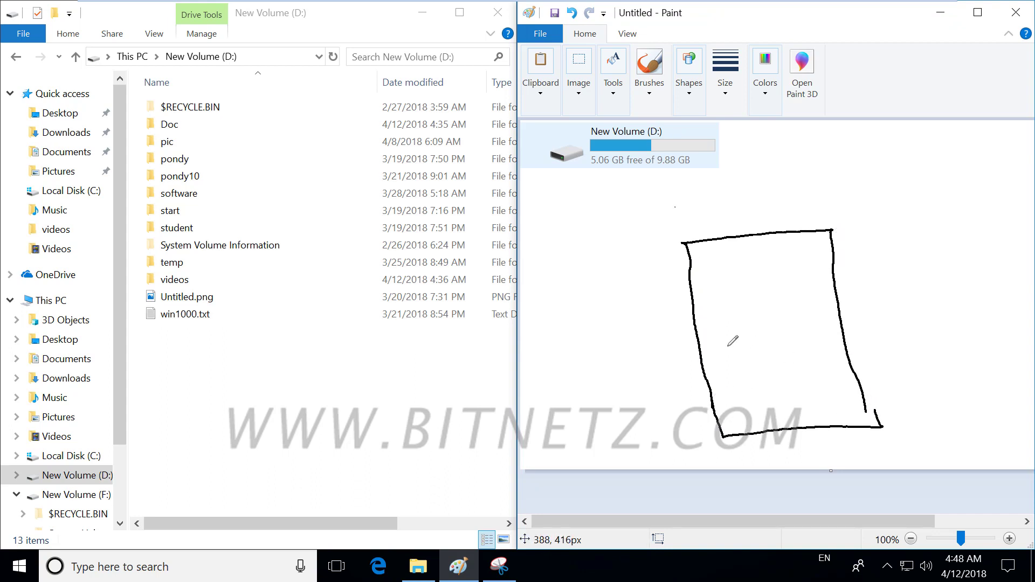
# Step: Handwrite 4.5 beside the tall outline, level with its upper half
pyautogui.moveTo(876, 303); pyautogui.dragTo(884, 313)
pyautogui.moveTo(877, 304)
pyautogui.mouseDown()
pyautogui.moveTo(879, 322)
pyautogui.moveTo(911, 306)
pyautogui.moveTo(899, 314)
pyautogui.mouseUp()
pyautogui.click(892, 311)
pyautogui.moveTo(901, 298); pyautogui.dragTo(916, 295)
# Step: Draw three dashed horizontal rows across the middle of the tall outline
pyautogui.moveTo(691, 313); pyautogui.dragTo(706, 310)
pyautogui.moveTo(733, 307); pyautogui.dragTo(744, 306)
pyautogui.moveTo(762, 301); pyautogui.dragTo(825, 296)
pyautogui.moveTo(695, 326); pyautogui.dragTo(757, 320)
pyautogui.moveTo(776, 316); pyautogui.dragTo(785, 315)
pyautogui.moveTo(803, 310); pyautogui.dragTo(830, 309)
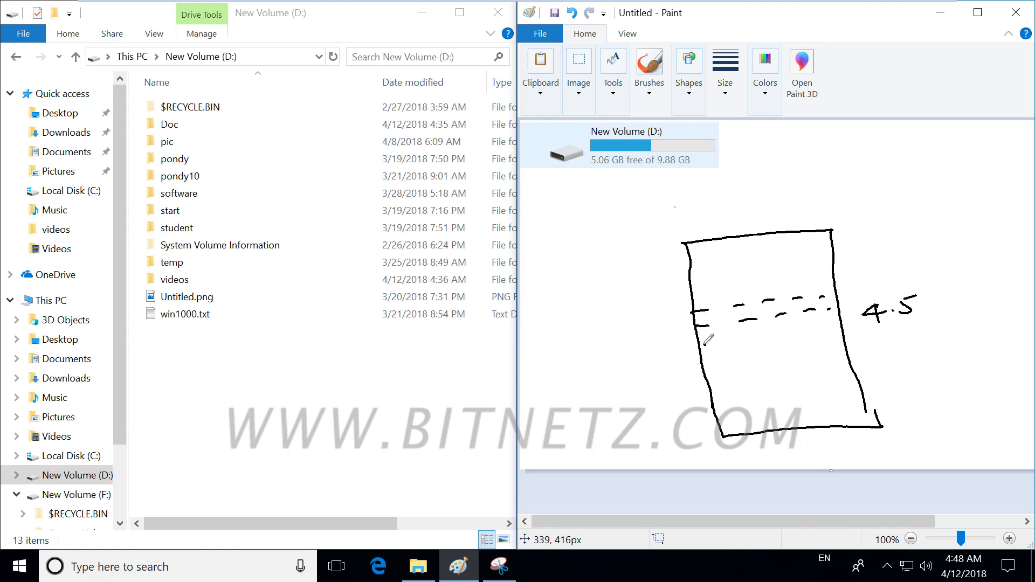
pyautogui.moveTo(703, 344); pyautogui.dragTo(712, 343)
pyautogui.moveTo(735, 339); pyautogui.dragTo(747, 339)
pyautogui.moveTo(764, 335); pyautogui.dragTo(803, 331)
pyautogui.moveTo(817, 331); pyautogui.dragTo(826, 329)
# Step: Handwrite 15000 outside the outline and draw an arrow from it to the dashed rows
pyautogui.moveTo(609, 310)
pyautogui.mouseDown()
pyautogui.moveTo(610, 324)
pyautogui.moveTo(687, 306)
pyautogui.mouseUp()
pyautogui.moveTo(676, 324)
pyautogui.mouseDown()
pyautogui.moveTo(654, 333)
pyautogui.moveTo(692, 317)
pyautogui.mouseUp()
pyautogui.moveTo(686, 318); pyautogui.dragTo(733, 308)
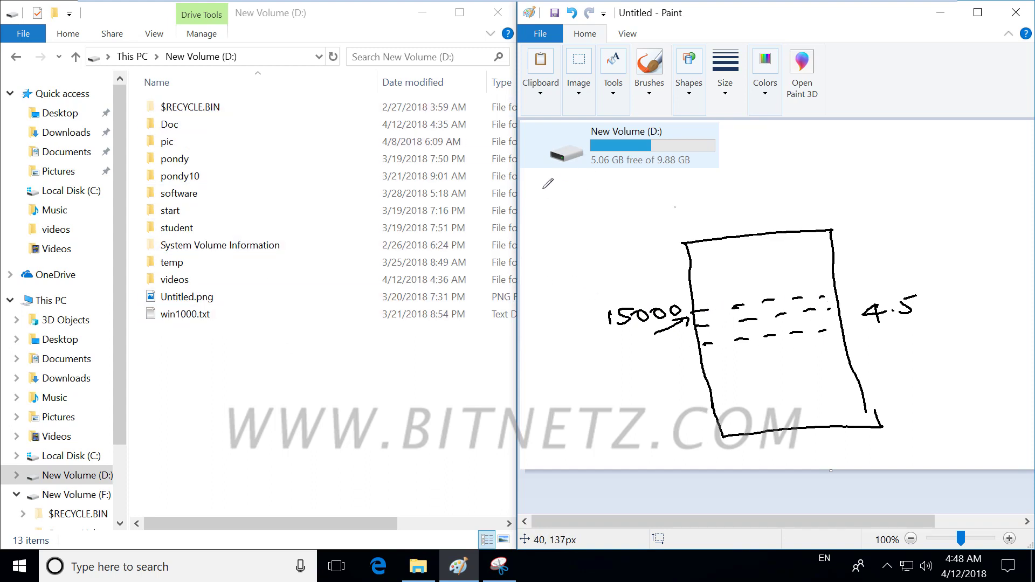
# Step: Draw a wide box under the New Volume (D:) image and handwrite movie and 15000 inside it
pyautogui.moveTo(543, 179); pyautogui.dragTo(552, 222)
pyautogui.moveTo(543, 178)
pyautogui.mouseDown()
pyautogui.moveTo(647, 165)
pyautogui.moveTo(716, 203)
pyautogui.moveTo(542, 223)
pyautogui.mouseUp()
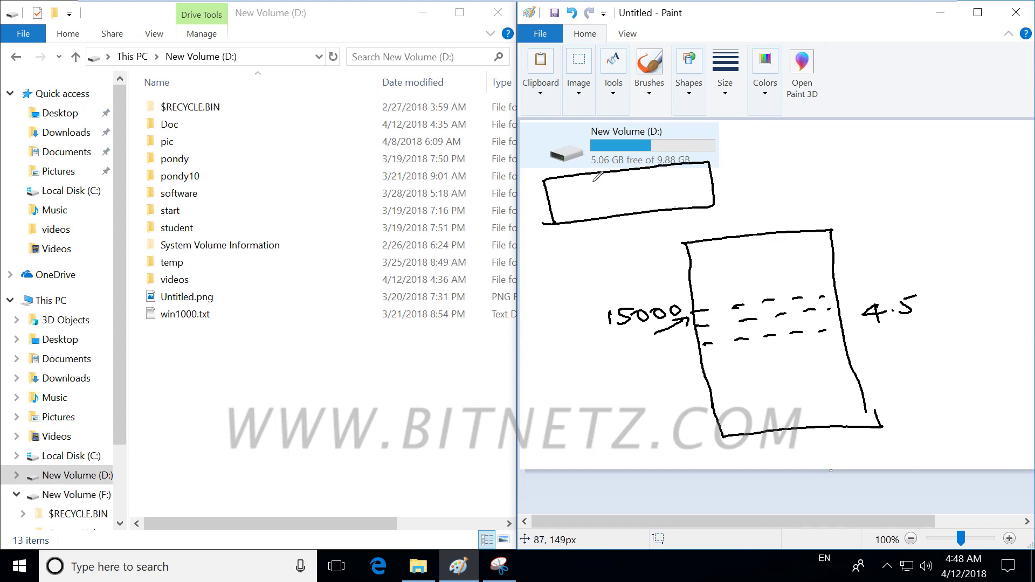
pyautogui.moveTo(592, 156)
pyautogui.mouseDown()
pyautogui.moveTo(597, 189)
pyautogui.moveTo(628, 178)
pyautogui.moveTo(639, 185)
pyautogui.mouseUp()
pyautogui.click(643, 186)
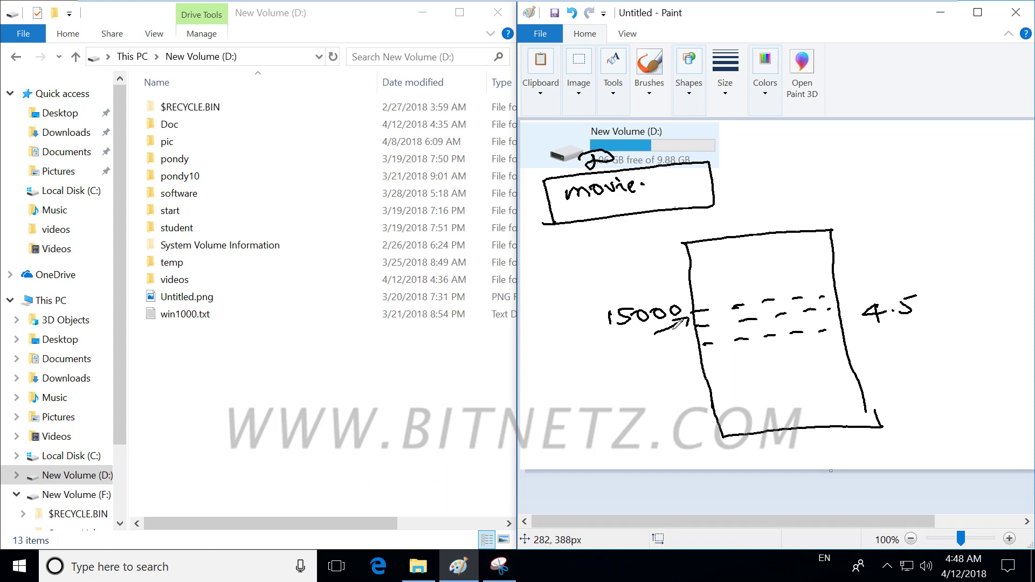
pyautogui.moveTo(658, 176)
pyautogui.mouseDown()
pyautogui.moveTo(657, 188)
pyautogui.moveTo(674, 185)
pyautogui.mouseUp()
pyautogui.moveTo(684, 176); pyautogui.dragTo(708, 175)
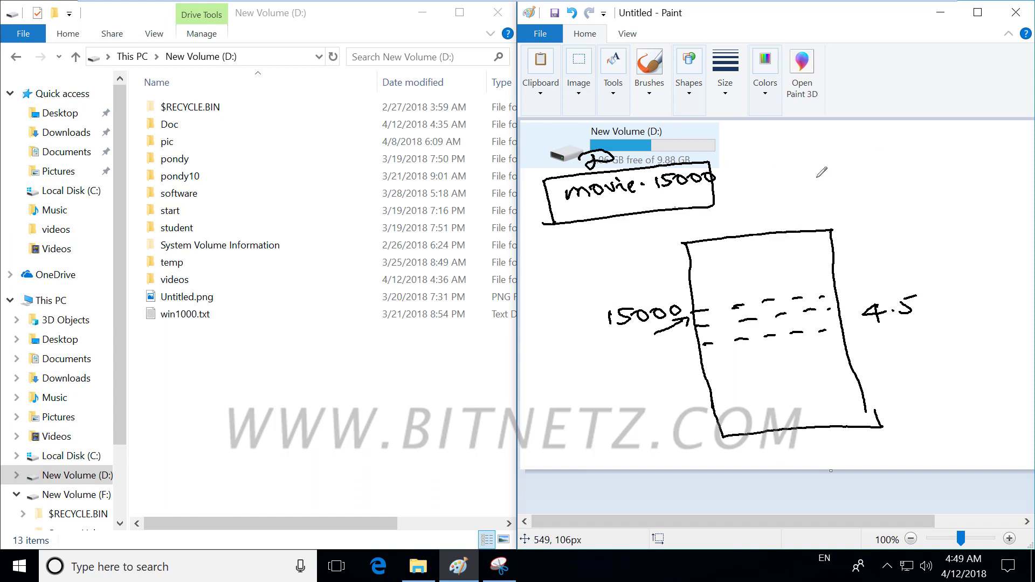
# Step: Draw a second wide, empty box beside the one labelled movie, above the tall outline
pyautogui.moveTo(776, 156)
pyautogui.mouseDown()
pyautogui.moveTo(977, 134)
pyautogui.moveTo(984, 197)
pyautogui.mouseUp()
pyautogui.moveTo(791, 205); pyautogui.dragTo(994, 184)
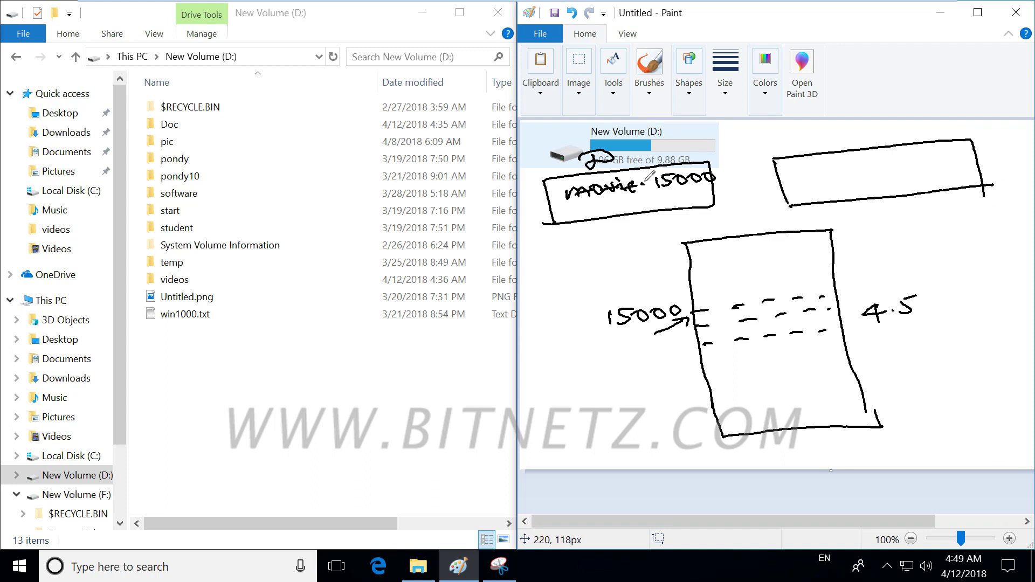
# Step: Strike out the entry in the first box, handwrite vi above and movie 15000 inside the second box, and double-underline 4.5
pyautogui.moveTo(642, 183); pyautogui.dragTo(723, 175)
pyautogui.moveTo(812, 138); pyautogui.dragTo(844, 145)
pyautogui.click(839, 128)
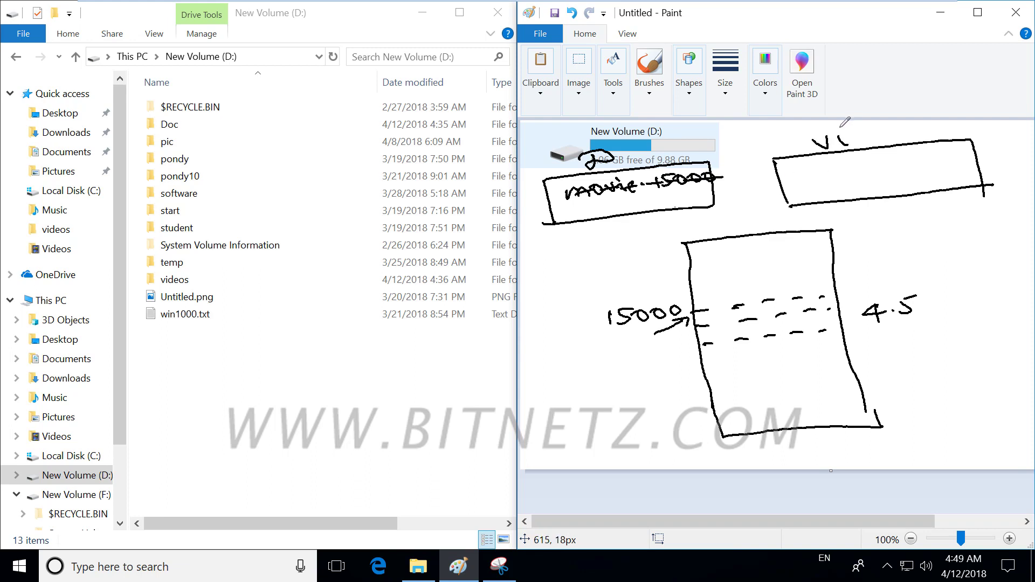
pyautogui.moveTo(790, 175); pyautogui.dragTo(996, 154)
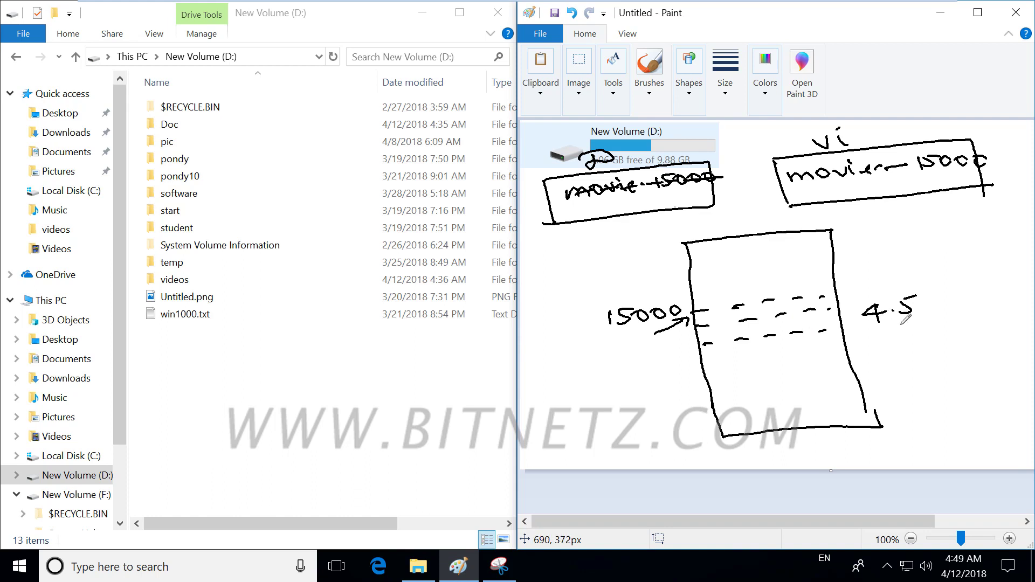
pyautogui.moveTo(874, 328)
pyautogui.mouseDown()
pyautogui.moveTo(938, 324)
pyautogui.moveTo(941, 332)
pyautogui.mouseUp()
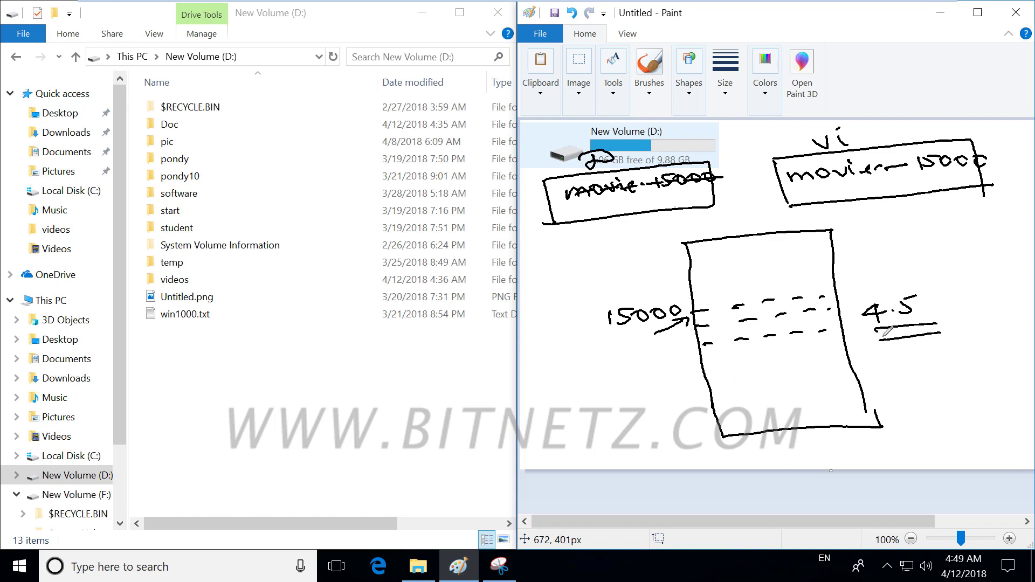
# Step: Annotate in red an arrow to the videos folder, underline both movie entries, scribble over the first one, and clear the marks
pyautogui.moveTo(169, 350)
pyautogui.mouseDown()
pyautogui.moveTo(259, 338)
pyautogui.moveTo(285, 351)
pyautogui.moveTo(221, 295)
pyautogui.moveTo(236, 300)
pyautogui.moveTo(253, 281)
pyautogui.mouseUp()
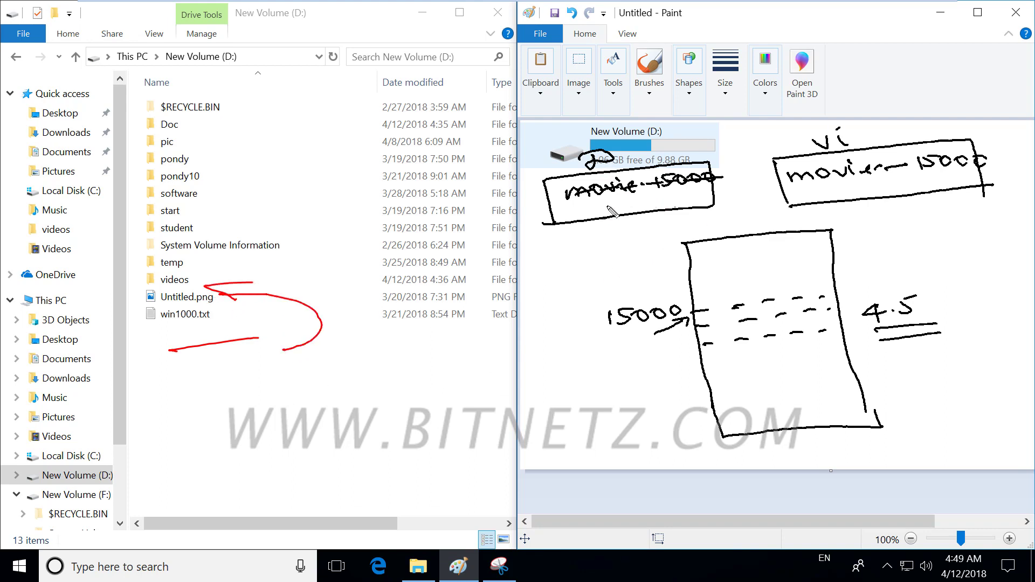
pyautogui.click(582, 206)
pyautogui.moveTo(581, 206); pyautogui.dragTo(706, 189)
pyautogui.moveTo(805, 192); pyautogui.dragTo(982, 178)
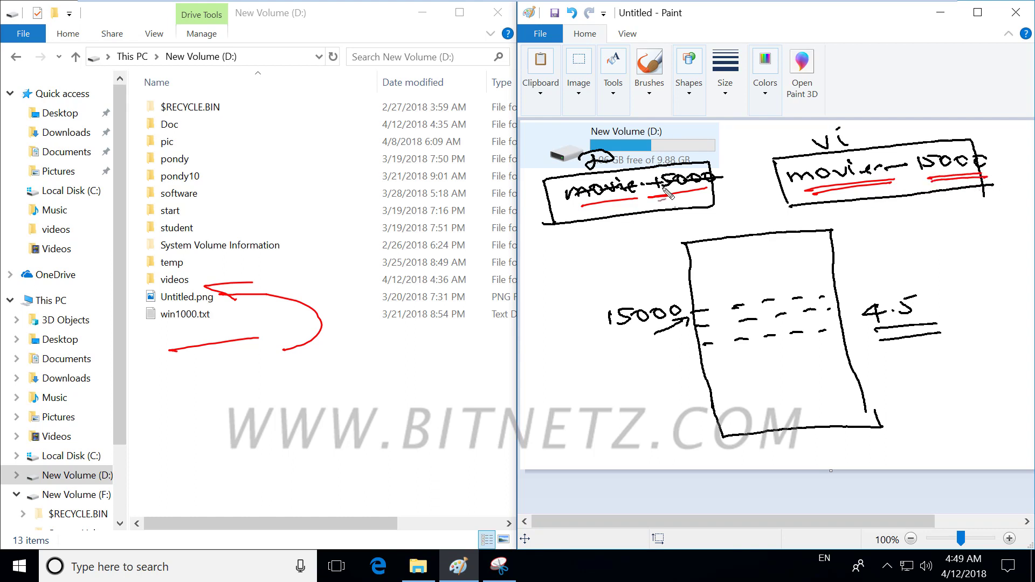
pyautogui.moveTo(580, 199); pyautogui.dragTo(718, 178)
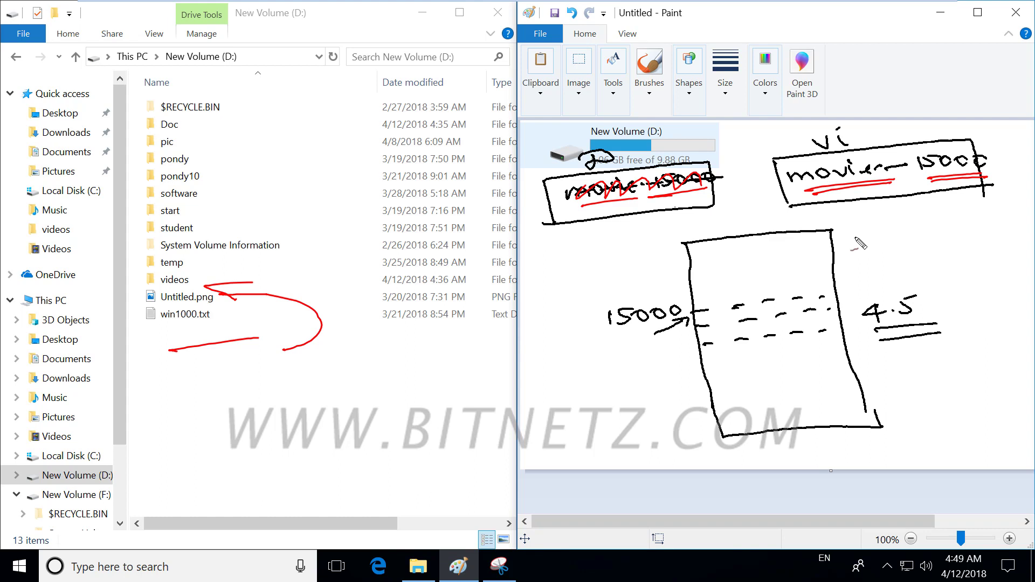
pyautogui.moveTo(847, 245); pyautogui.dragTo(856, 244)
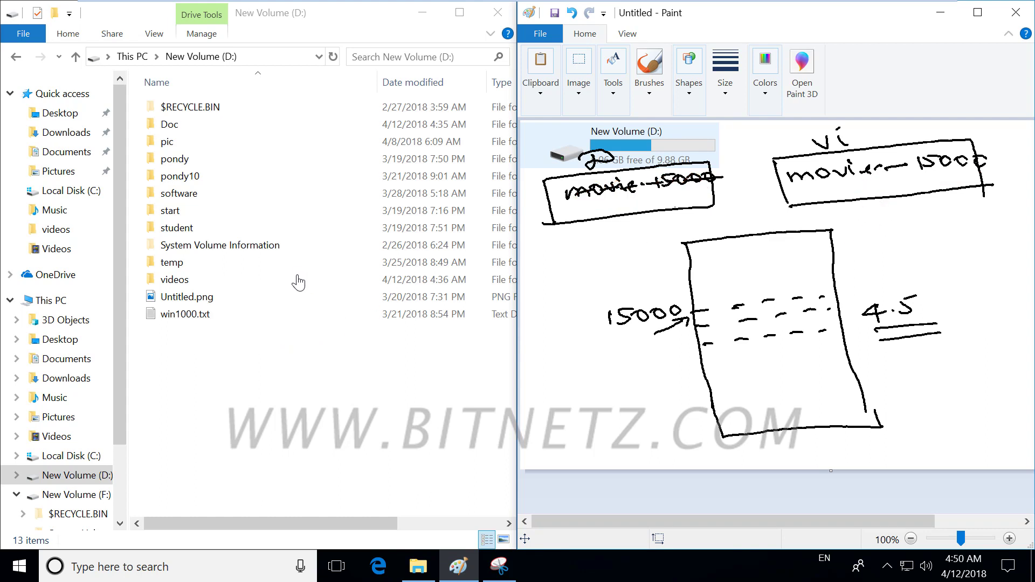
pyautogui.press('Escape')
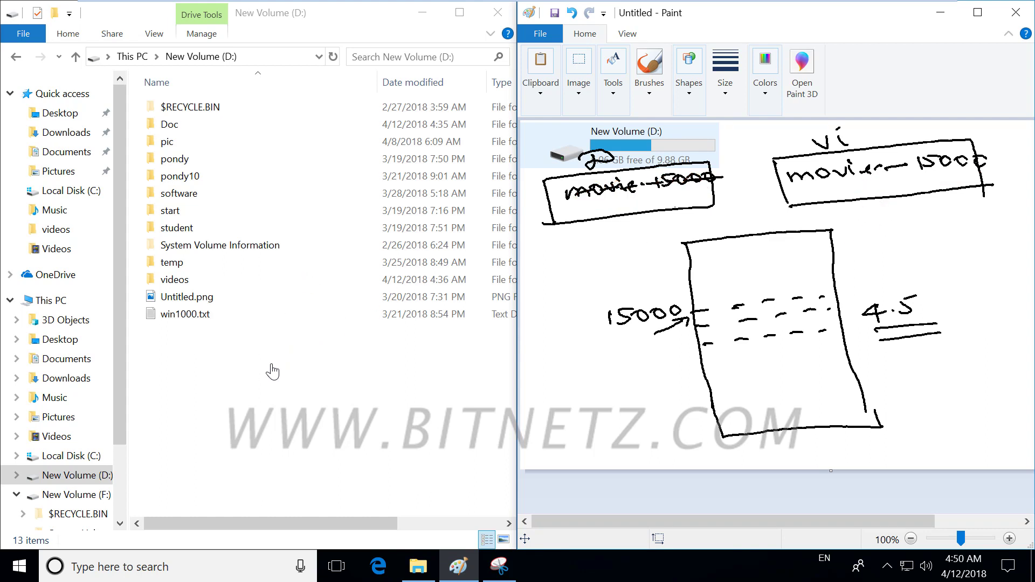
# Step: Copy Movie Telugu.mp4 from the videos folder into the Doc folder on New Volume (D:)
pyautogui.doubleClick(173, 279)
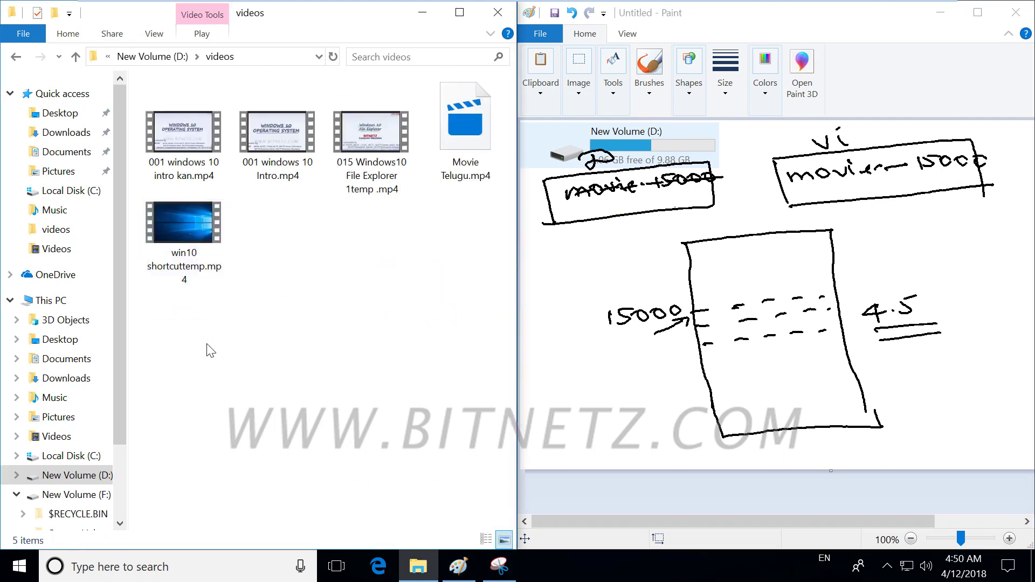
pyautogui.rightClick(477, 142)
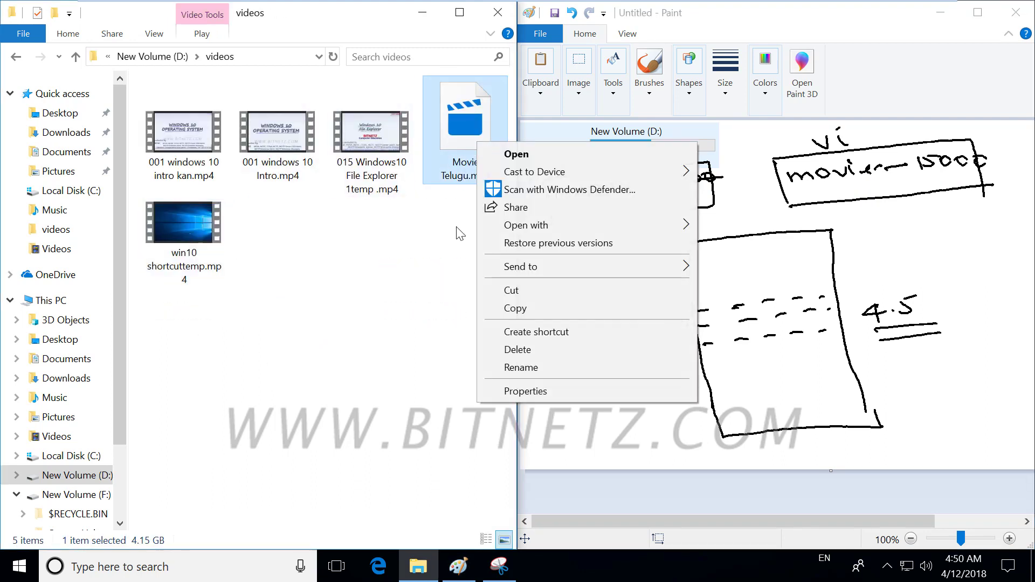
pyautogui.click(529, 307)
pyautogui.click(178, 57)
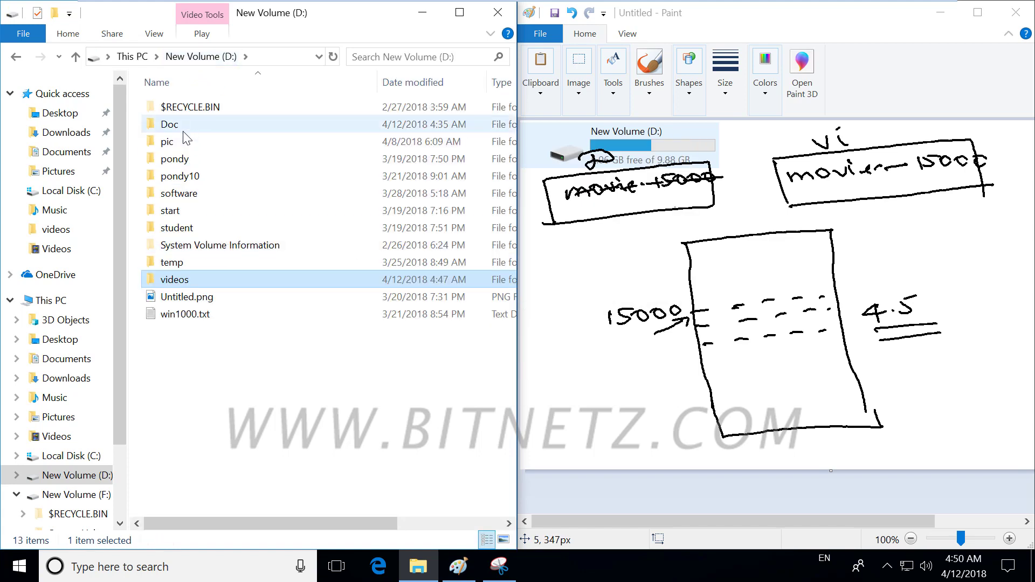
pyautogui.doubleClick(185, 127)
pyautogui.rightClick(193, 230)
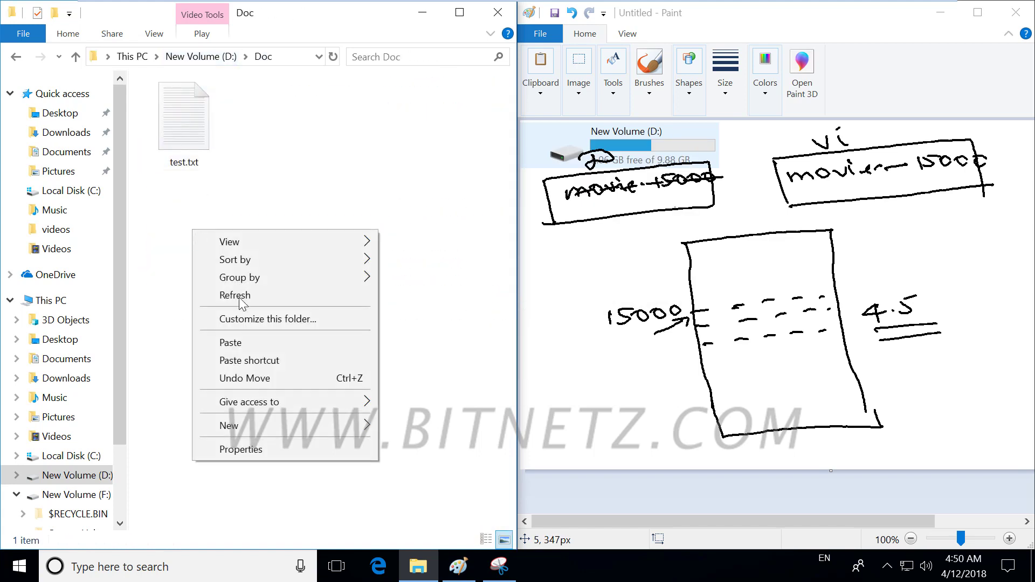
pyautogui.click(238, 340)
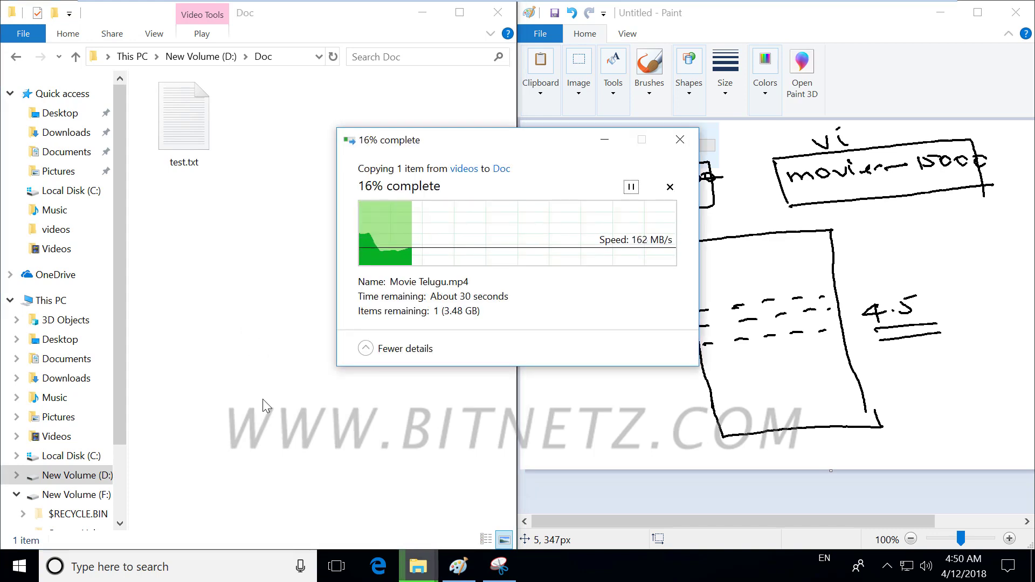
# Step: Draw three more dashed horizontal rows near the bottom of the tall outline in the sketch
pyautogui.click(720, 387)
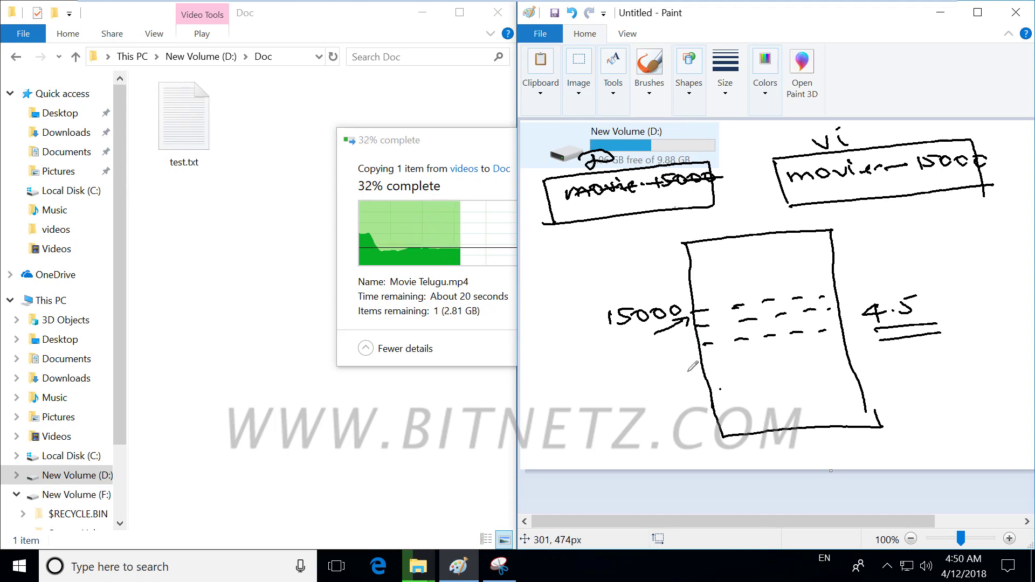
pyautogui.moveTo(709, 386); pyautogui.dragTo(847, 362)
pyautogui.moveTo(719, 401); pyautogui.dragTo(767, 386)
pyautogui.moveTo(804, 388); pyautogui.dragTo(817, 386)
pyautogui.moveTo(828, 385); pyautogui.dragTo(843, 383)
pyautogui.moveTo(852, 382); pyautogui.dragTo(857, 381)
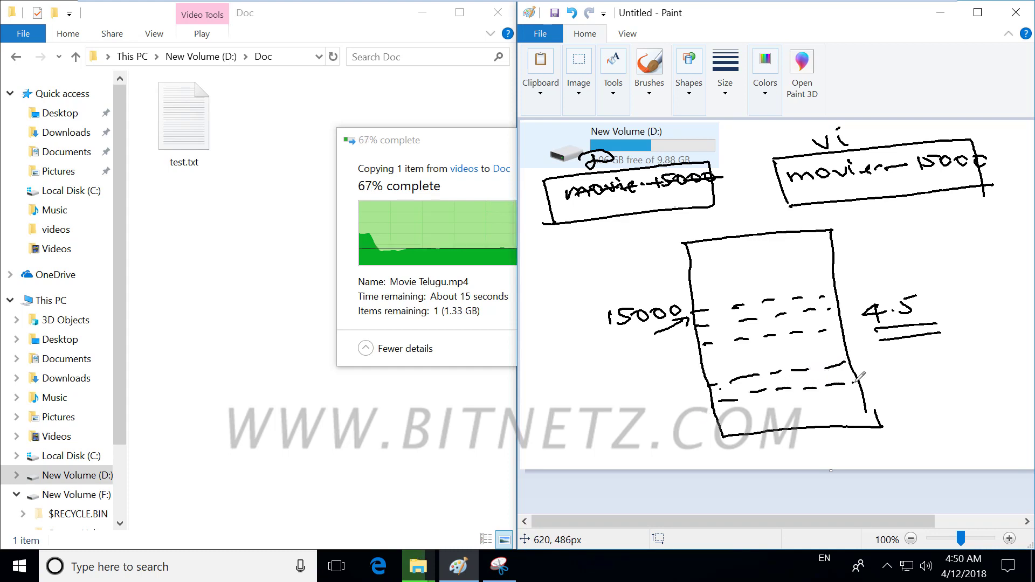
pyautogui.moveTo(726, 414); pyautogui.dragTo(743, 413)
pyautogui.moveTo(756, 412); pyautogui.dragTo(798, 408)
pyautogui.moveTo(814, 406); pyautogui.dragTo(820, 405)
pyautogui.moveTo(839, 403); pyautogui.dragTo(845, 403)
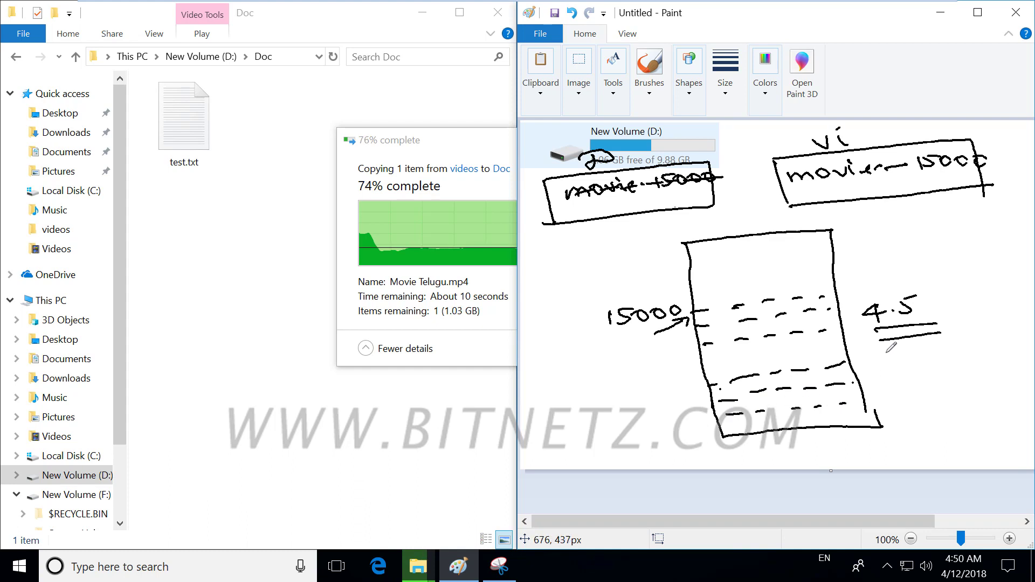
# Step: Bracket the lower dashed rows and handwrite 4.5 beside the bracket, with 30000 on the outline's opposite side
pyautogui.moveTo(884, 353)
pyautogui.mouseDown()
pyautogui.moveTo(886, 395)
pyautogui.moveTo(937, 383)
pyautogui.moveTo(933, 390)
pyautogui.moveTo(947, 376)
pyautogui.mouseUp()
pyautogui.moveTo(960, 371); pyautogui.dragTo(950, 381)
pyautogui.moveTo(965, 369); pyautogui.dragTo(982, 369)
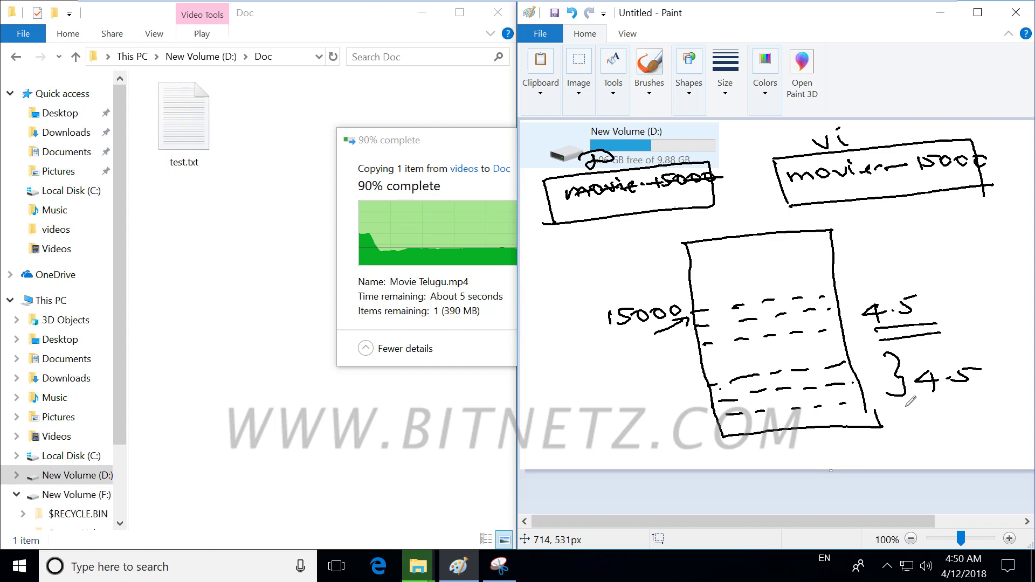
pyautogui.moveTo(613, 383)
pyautogui.mouseDown()
pyautogui.moveTo(615, 398)
pyautogui.moveTo(678, 388)
pyautogui.mouseUp()
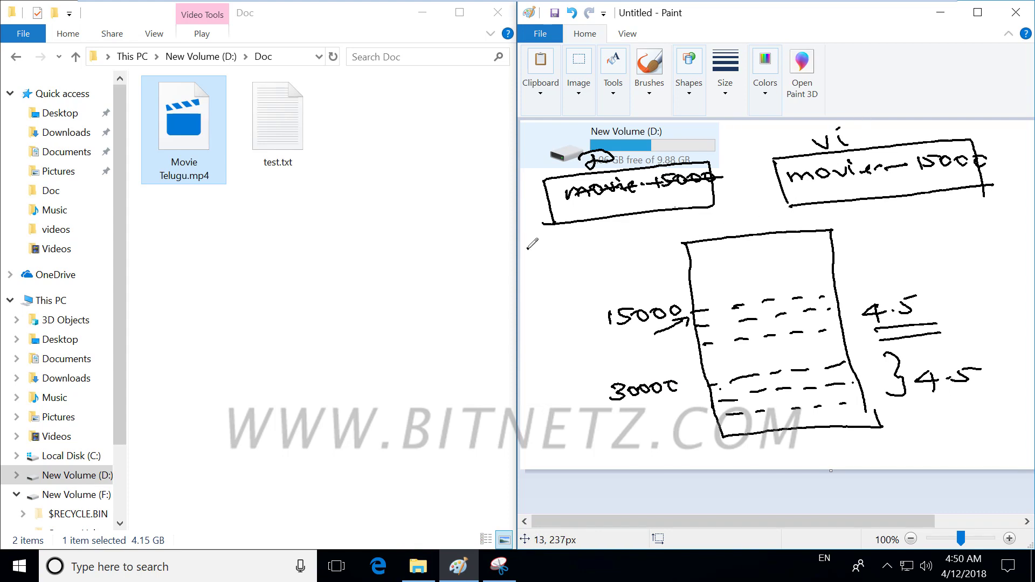
# Step: Draw a small box under the first one, labelled Doc, and handwrite m - 30000 inside it
pyautogui.moveTo(543, 245)
pyautogui.mouseDown()
pyautogui.moveTo(629, 247)
pyautogui.moveTo(530, 274)
pyautogui.moveTo(560, 241)
pyautogui.moveTo(582, 237)
pyautogui.mouseUp()
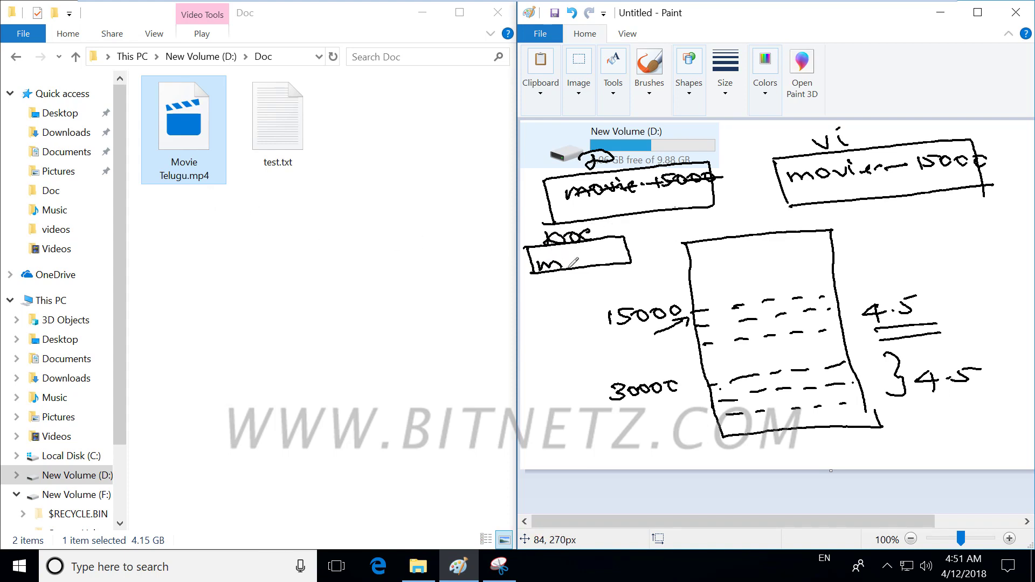
pyautogui.moveTo(569, 263); pyautogui.dragTo(580, 261)
pyautogui.moveTo(601, 254); pyautogui.dragTo(639, 249)
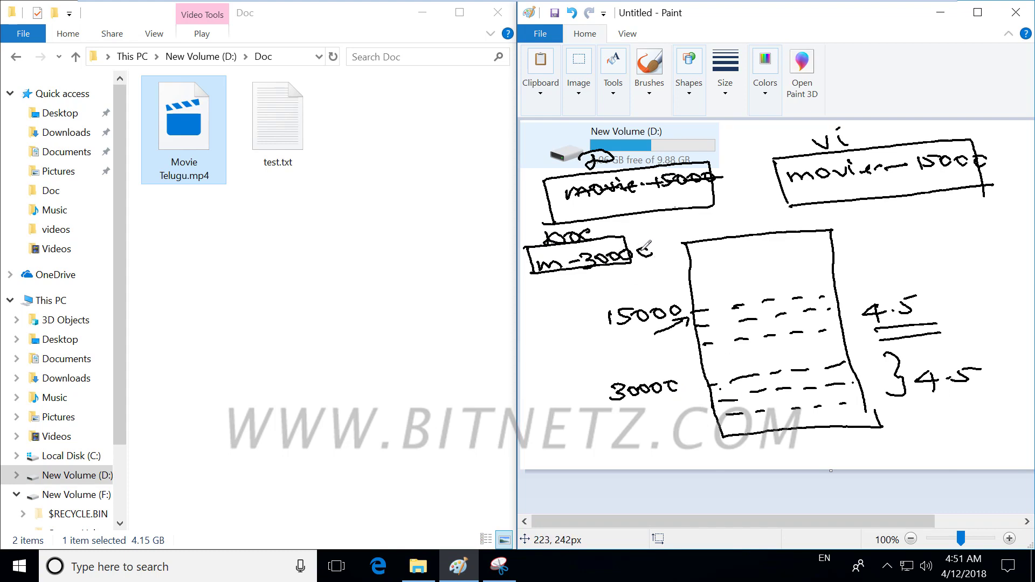
# Step: Check the free space of New Volume (D:) in This PC and bring the drive's earlier free-space image forward in the sketch
pyautogui.click(132, 56)
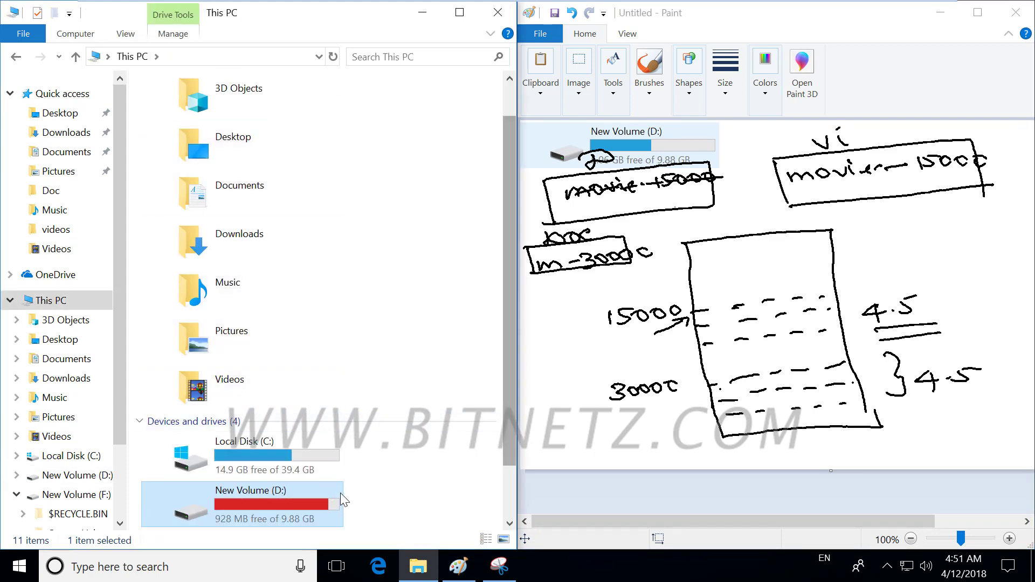
pyautogui.moveTo(293, 510)
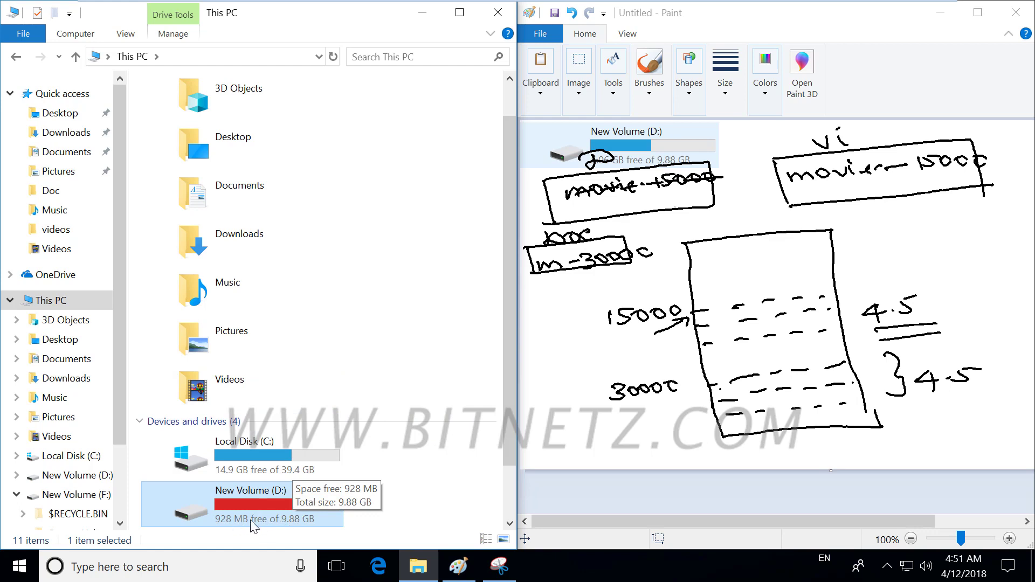
pyautogui.click(674, 181)
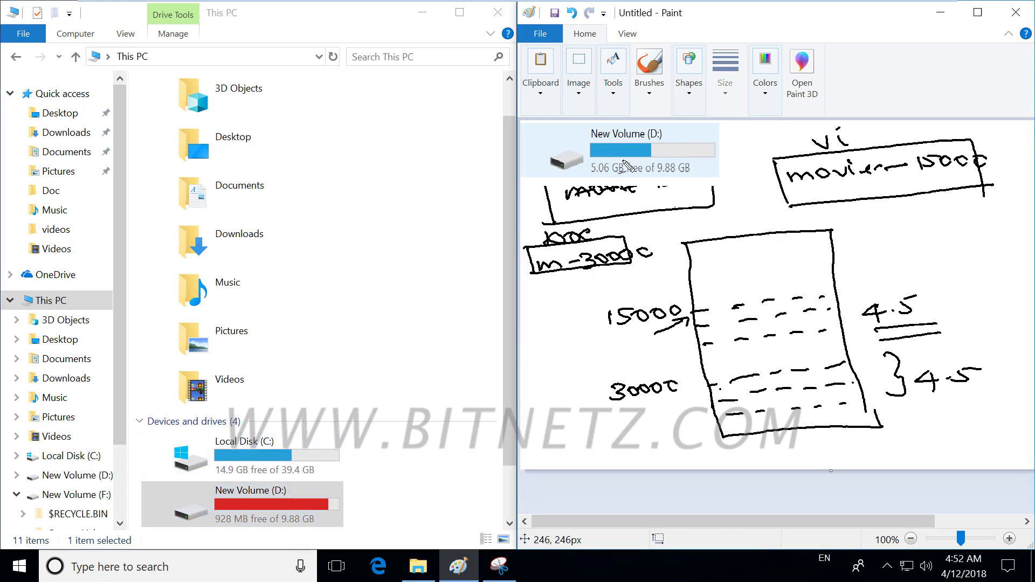
# Step: Mark in red the drive's two free-space figures, circle the vi and Doc boxes, and clear the marks
pyautogui.moveTo(601, 153)
pyautogui.mouseDown()
pyautogui.moveTo(644, 161)
pyautogui.moveTo(575, 172)
pyautogui.moveTo(607, 153)
pyautogui.mouseUp()
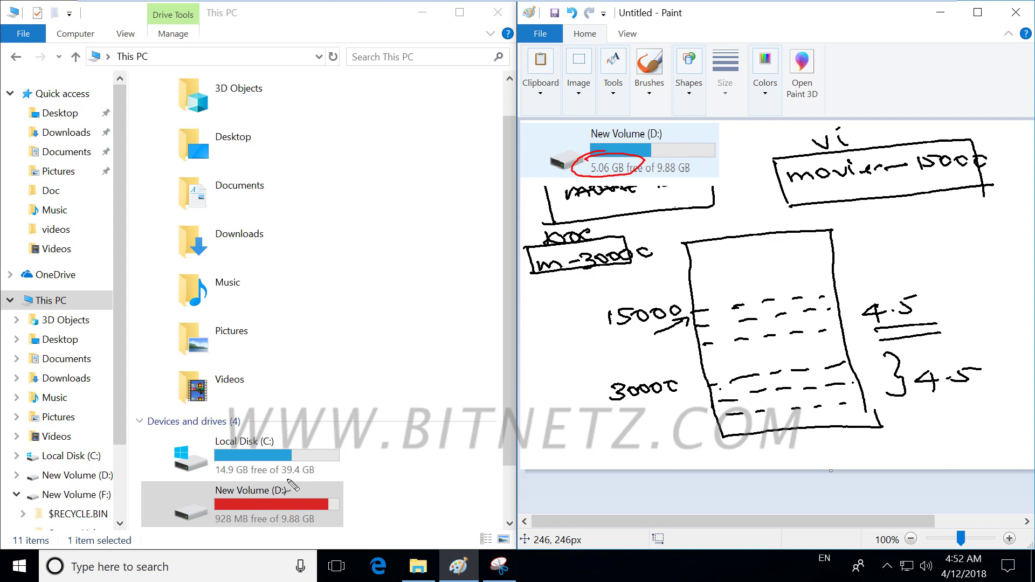
pyautogui.moveTo(215, 528); pyautogui.dragTo(261, 532)
pyautogui.moveTo(807, 152)
pyautogui.mouseDown()
pyautogui.moveTo(1005, 140)
pyautogui.moveTo(867, 200)
pyautogui.moveTo(841, 126)
pyautogui.moveTo(801, 138)
pyautogui.mouseUp()
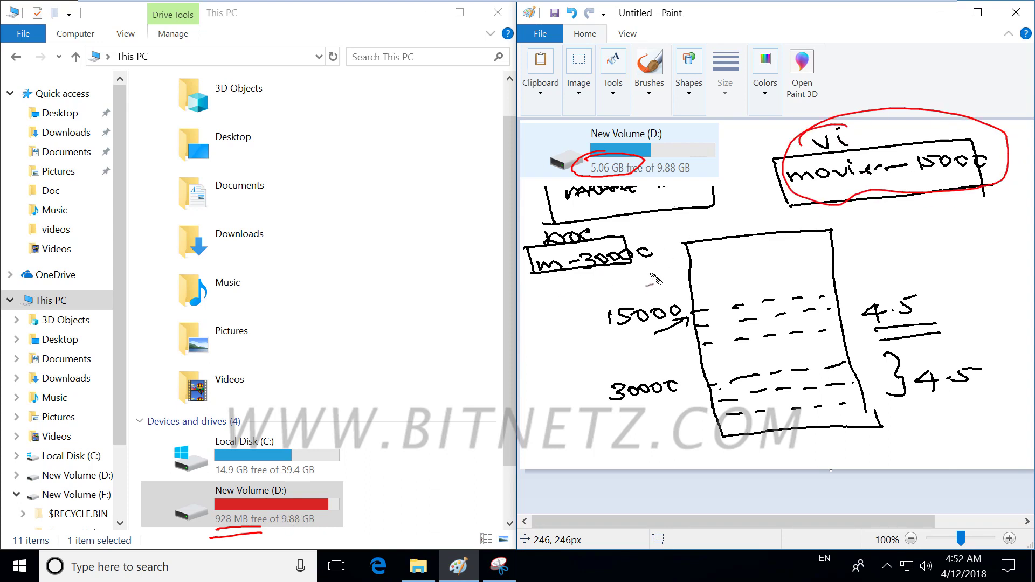
pyautogui.moveTo(615, 291)
pyautogui.mouseDown()
pyautogui.moveTo(501, 259)
pyautogui.moveTo(644, 228)
pyautogui.moveTo(596, 280)
pyautogui.moveTo(576, 281)
pyautogui.mouseUp()
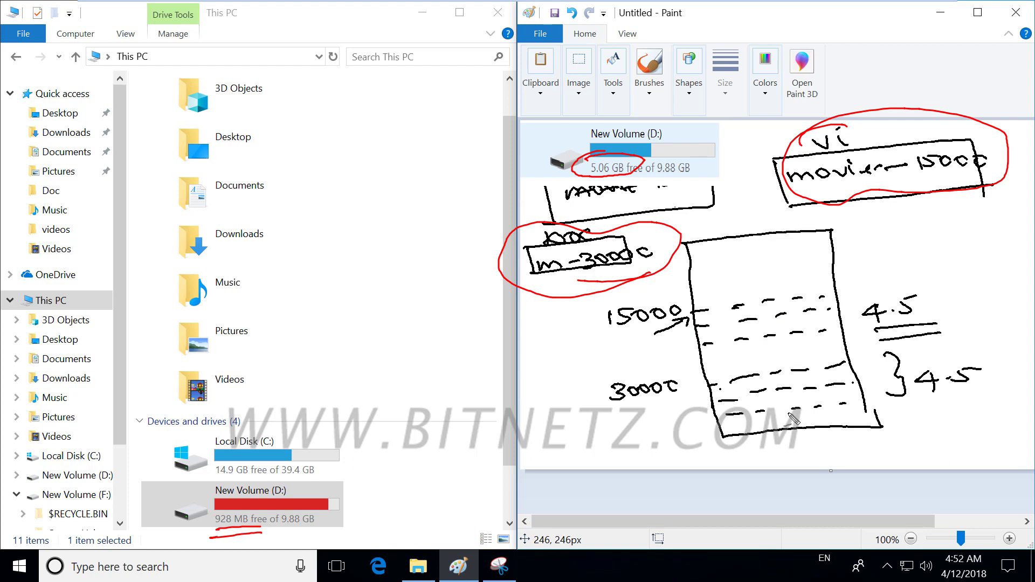
pyautogui.press('Escape')
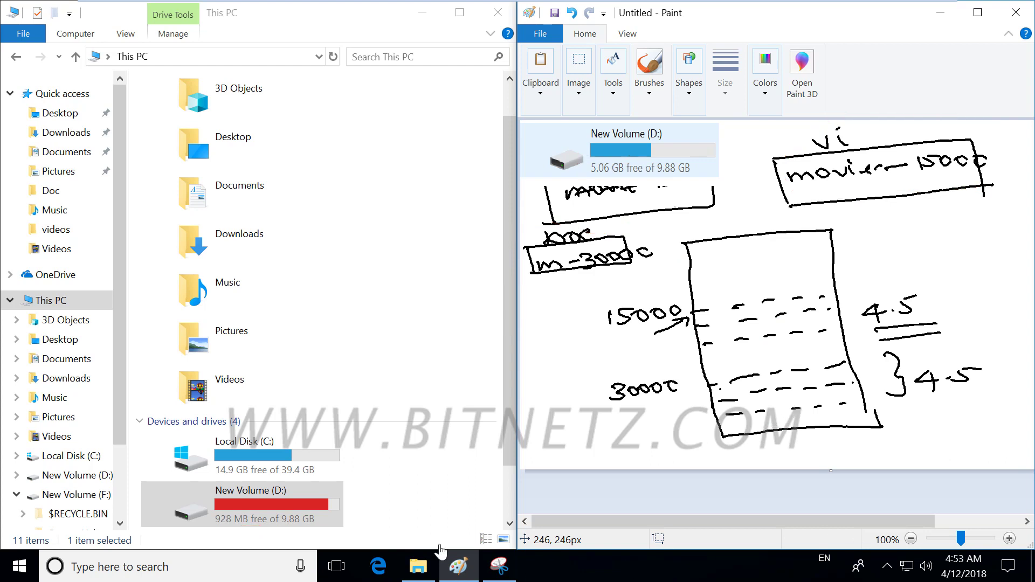
# Step: Open the Doc folder on New Volume (D:) and remove Telugu from the copied movie's file name
pyautogui.click(204, 501)
pyautogui.doubleClick(205, 501)
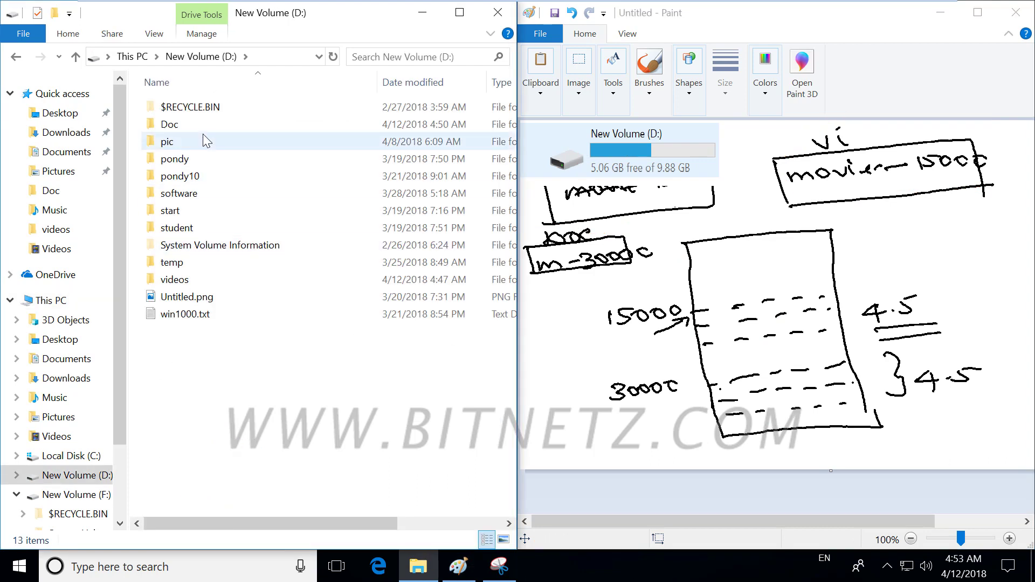
pyautogui.doubleClick(171, 125)
pyautogui.click(187, 174)
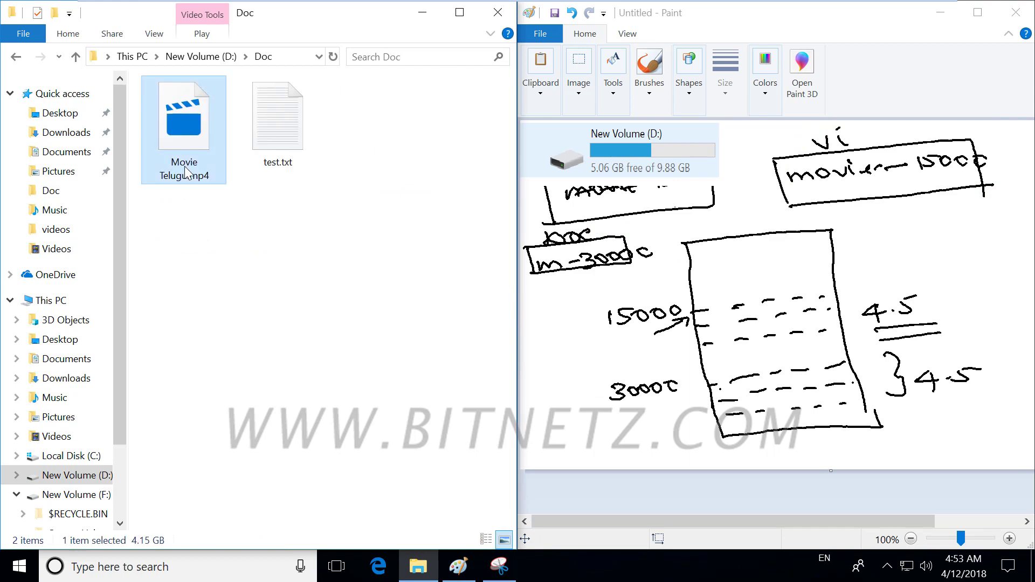
pyautogui.click(185, 174)
pyautogui.click(177, 164)
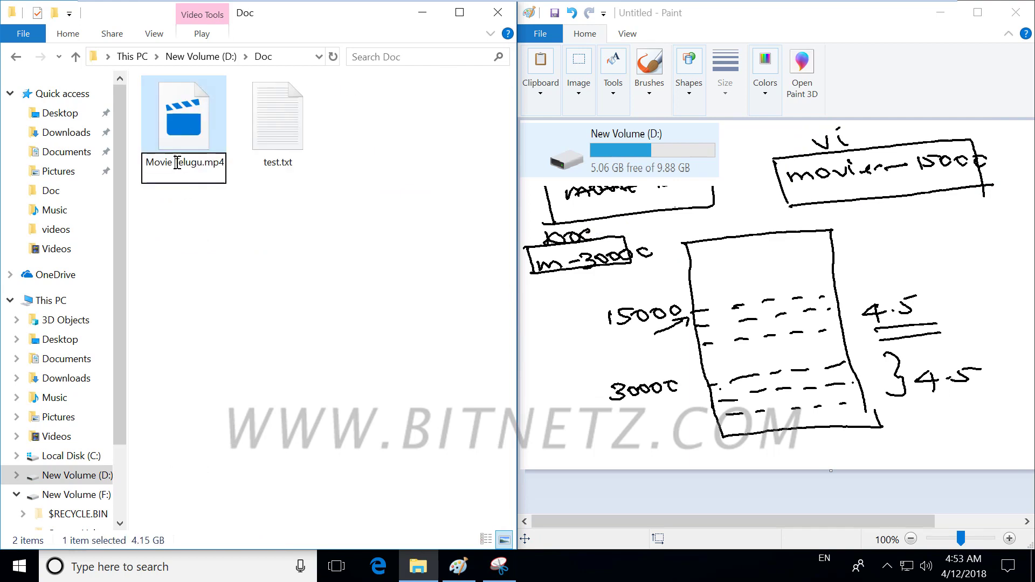
pyautogui.moveTo(177, 162); pyautogui.dragTo(201, 168)
pyautogui.press('BackSpace')
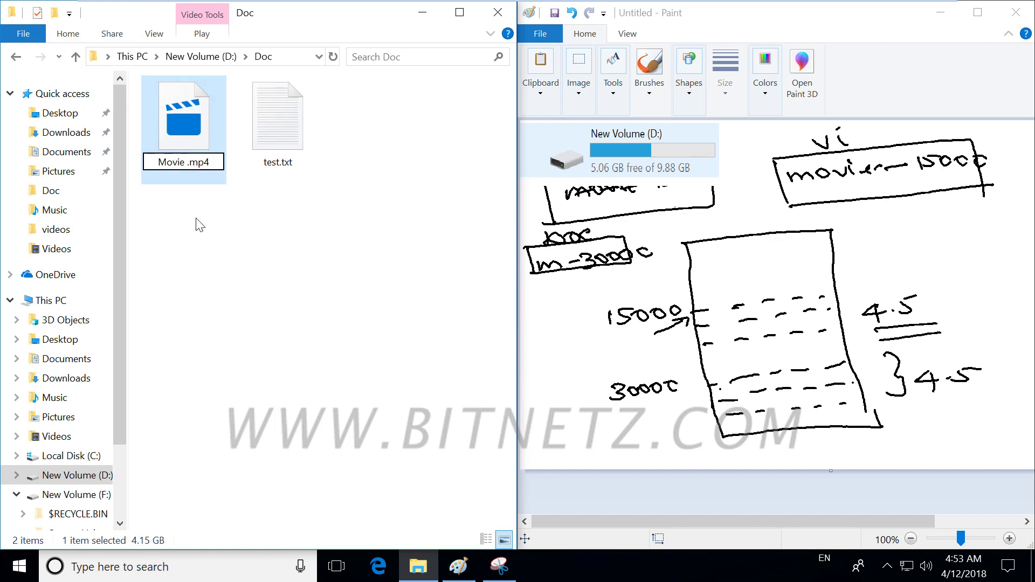
pyautogui.click(176, 258)
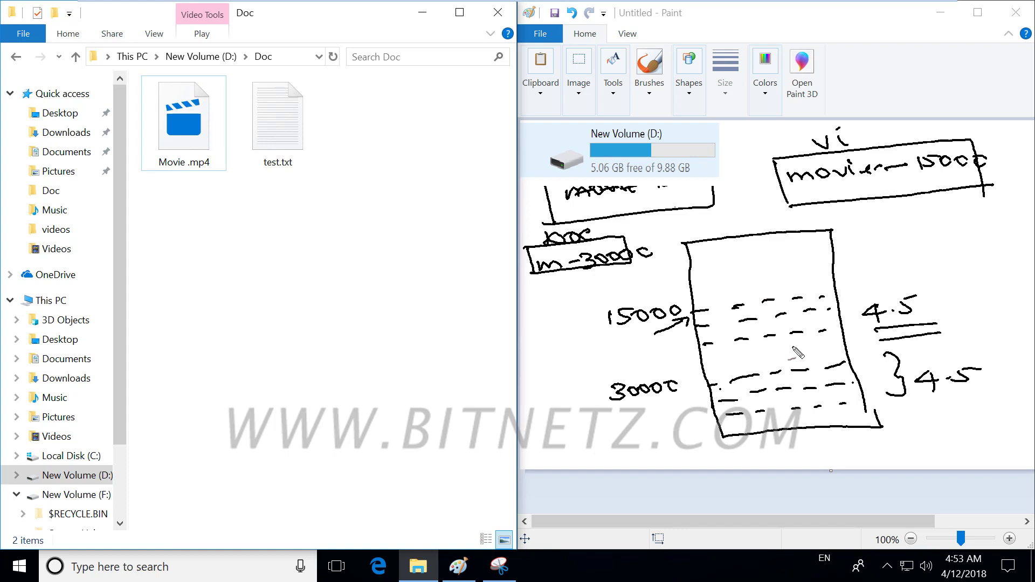
# Step: Mark the upper dashed rows with a short red stroke and scribble a red wave over the lower dashed rows
pyautogui.moveTo(814, 312); pyautogui.dragTo(838, 306)
pyautogui.moveTo(726, 329); pyautogui.dragTo(731, 329)
pyautogui.moveTo(733, 371)
pyautogui.mouseDown()
pyautogui.moveTo(734, 415)
pyautogui.moveTo(794, 367)
pyautogui.moveTo(814, 412)
pyautogui.moveTo(840, 372)
pyautogui.moveTo(842, 410)
pyautogui.mouseUp()
pyautogui.click(754, 374)
pyautogui.click(768, 396)
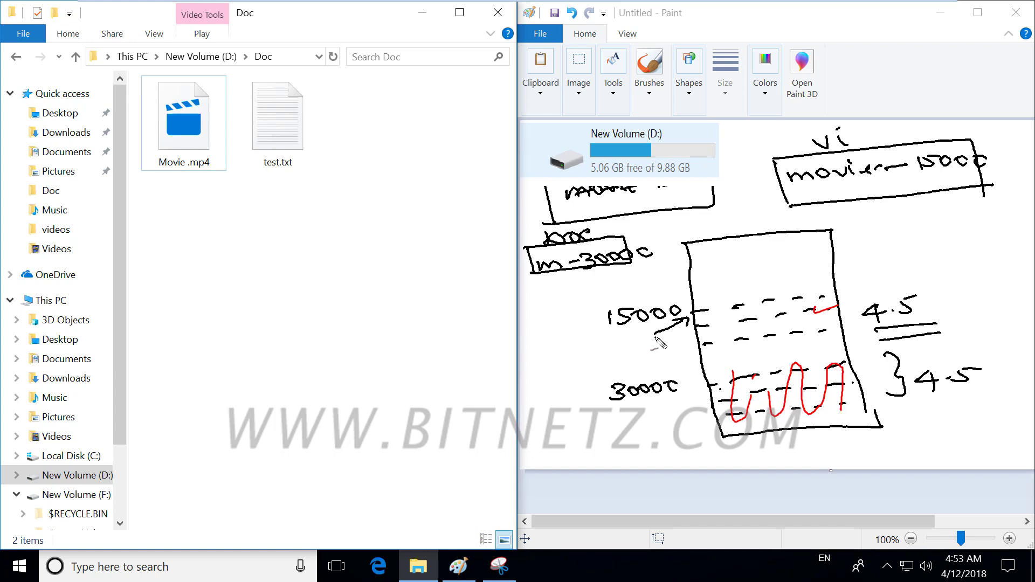
# Step: Double-underline in red the 15000 beside the upper rows and the 15000 in the vi box
pyautogui.moveTo(607, 341); pyautogui.dragTo(677, 331)
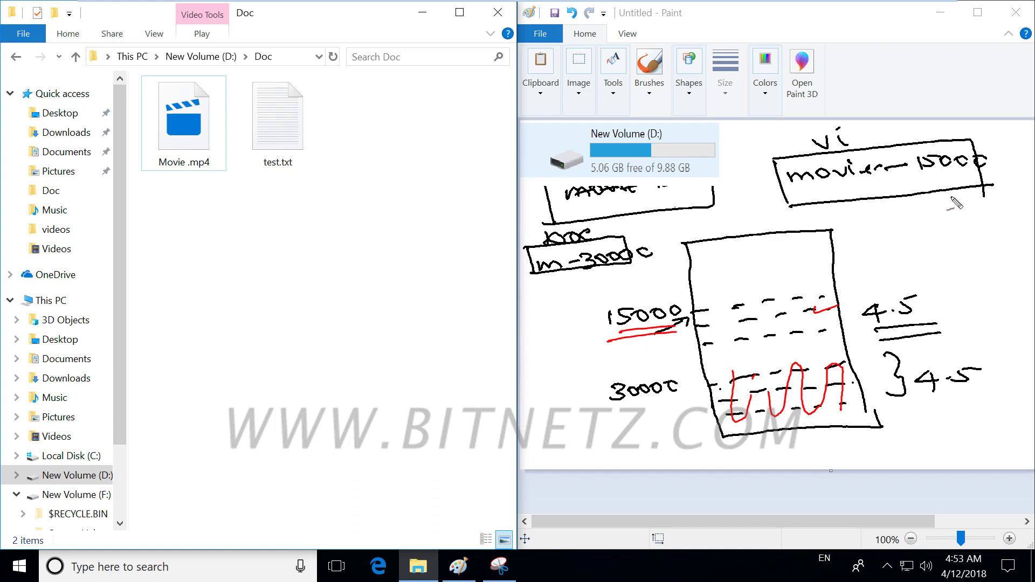
pyautogui.moveTo(936, 176); pyautogui.dragTo(991, 173)
pyautogui.moveTo(930, 181); pyautogui.dragTo(992, 178)
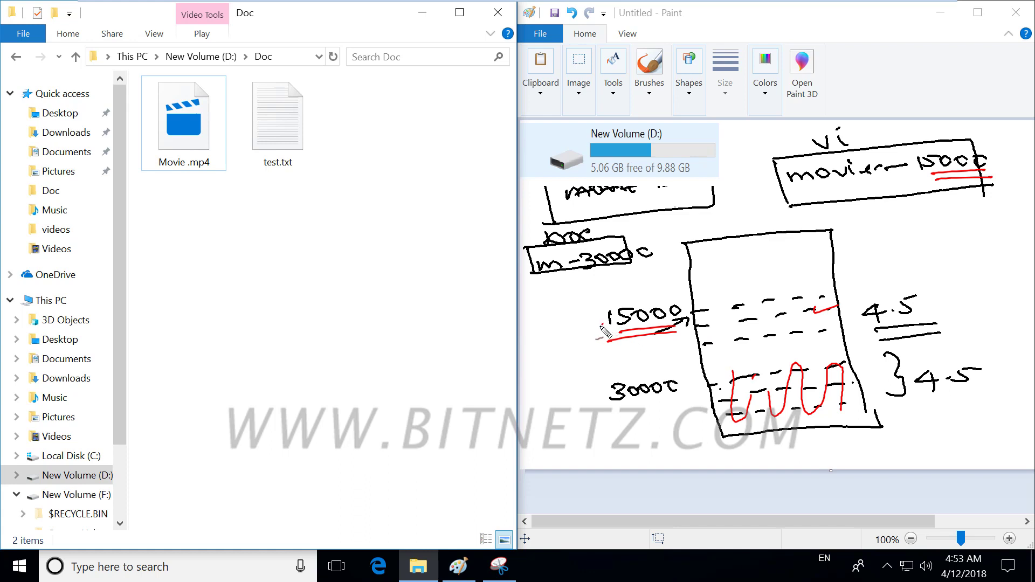
# Step: Strike out 30000 in the Doc box in red, write 15000 beneath it, and link it by a curve to the row label 15000
pyautogui.moveTo(602, 326)
pyautogui.mouseDown()
pyautogui.moveTo(596, 288)
pyautogui.moveTo(645, 249)
pyautogui.mouseUp()
pyautogui.moveTo(581, 266); pyautogui.dragTo(650, 253)
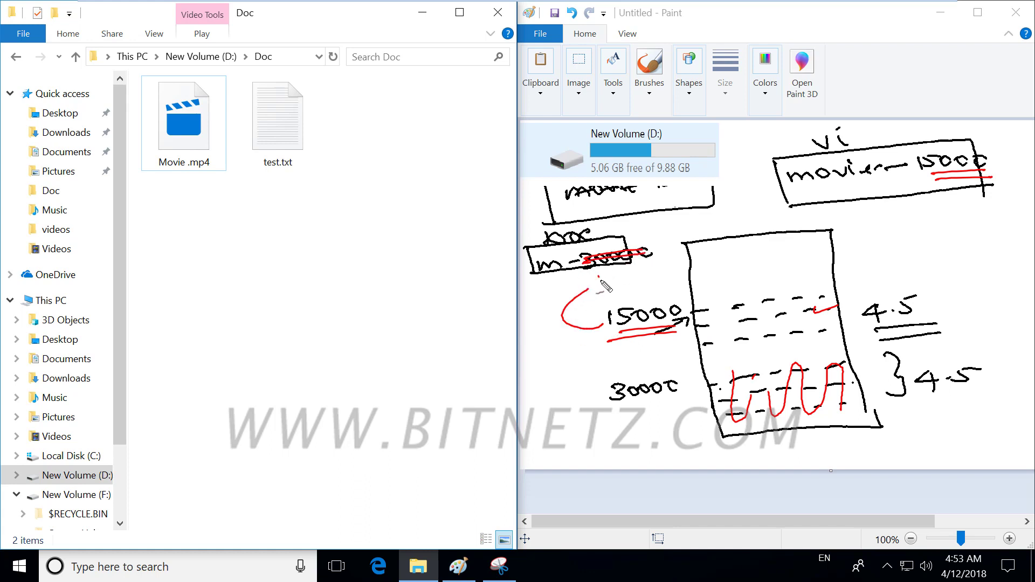
pyautogui.moveTo(599, 278); pyautogui.dragTo(670, 267)
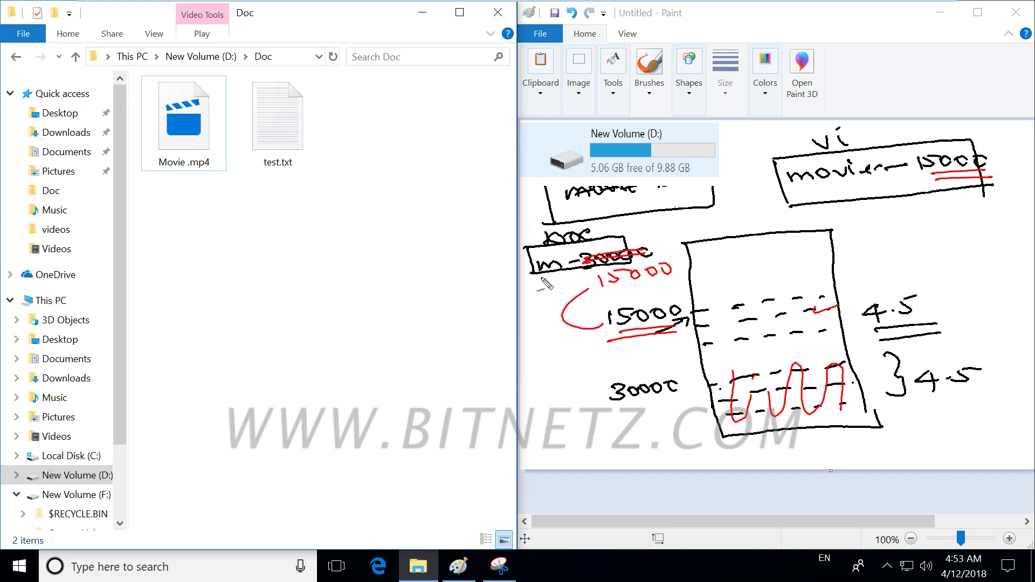
# Step: Circle the m, vi and Doc labels in red, brace the upper dashed rows, and clear the marks
pyautogui.moveTo(555, 249)
pyautogui.mouseDown()
pyautogui.moveTo(521, 281)
pyautogui.moveTo(566, 251)
pyautogui.mouseUp()
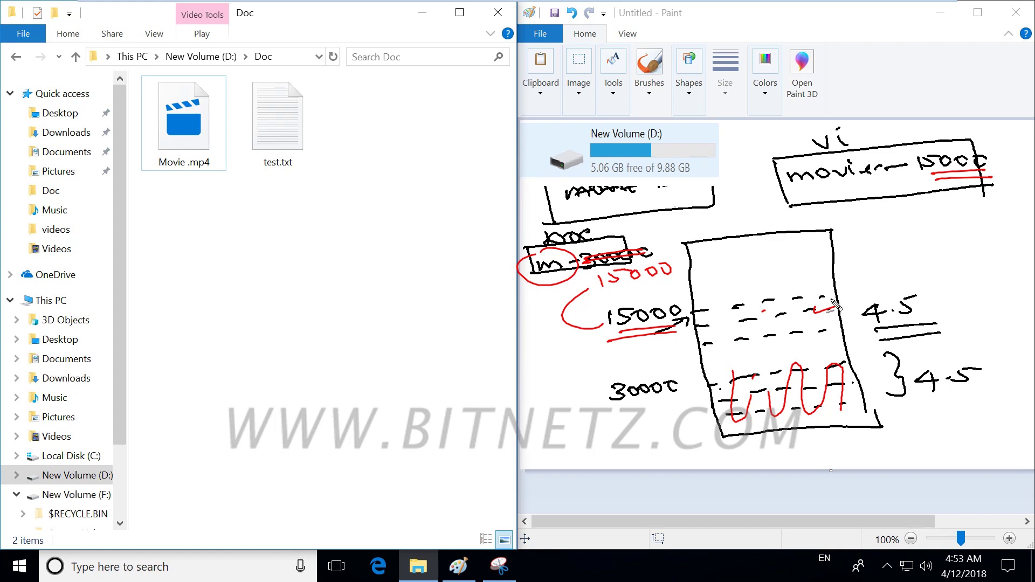
pyautogui.moveTo(842, 288)
pyautogui.mouseDown()
pyautogui.moveTo(858, 322)
pyautogui.moveTo(844, 333)
pyautogui.mouseUp()
pyautogui.moveTo(803, 143)
pyautogui.mouseDown()
pyautogui.moveTo(886, 123)
pyautogui.moveTo(872, 132)
pyautogui.mouseUp()
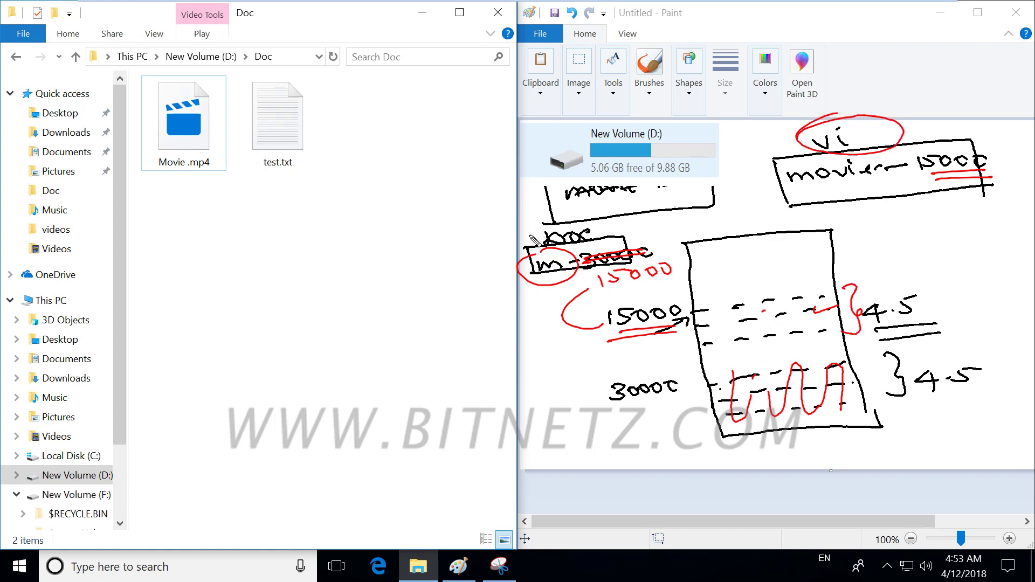
pyautogui.moveTo(535, 241)
pyautogui.mouseDown()
pyautogui.moveTo(621, 235)
pyautogui.moveTo(588, 228)
pyautogui.mouseUp()
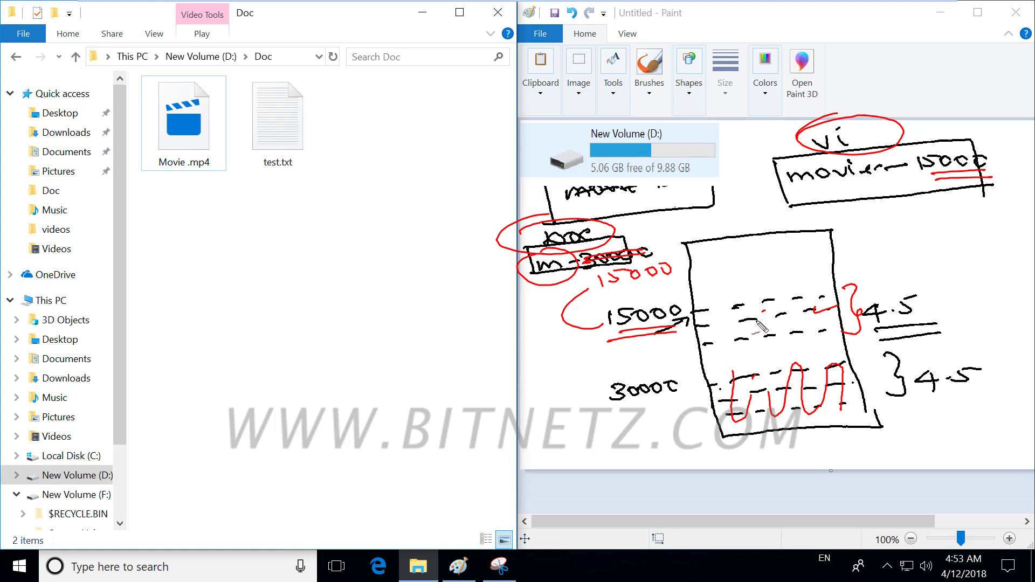
pyautogui.press('Escape')
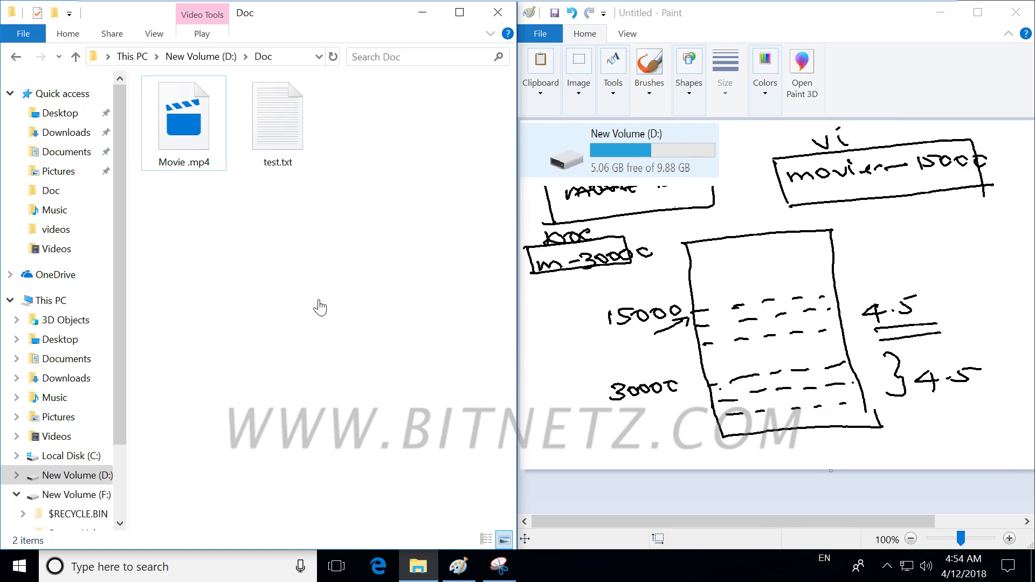
# Step: Minimize the file window, then find and launch Duplicate Commander
pyautogui.click(422, 16)
pyautogui.click(78, 565)
pyautogui.write('DU')
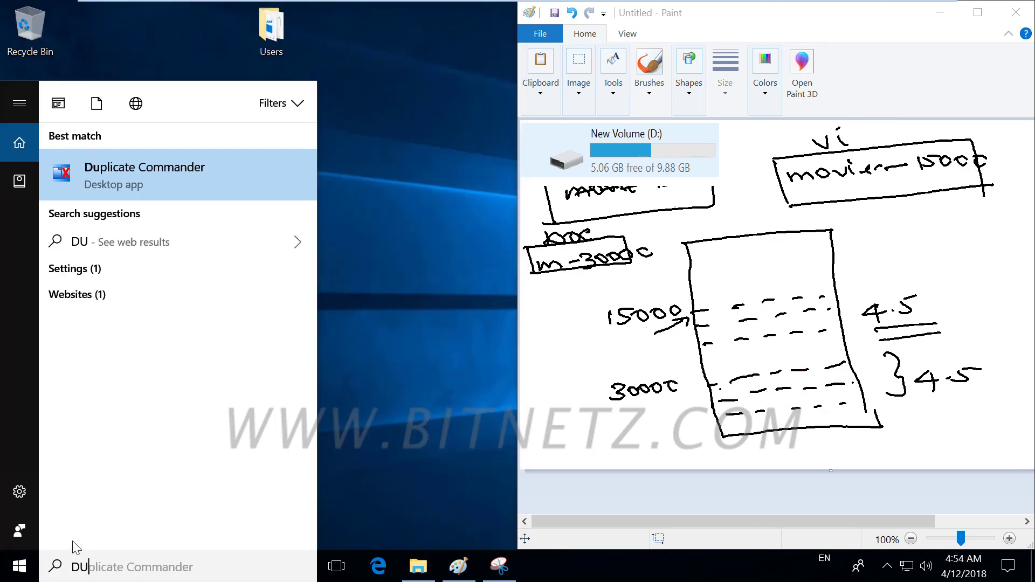
pyautogui.click(177, 168)
pyautogui.click(458, 397)
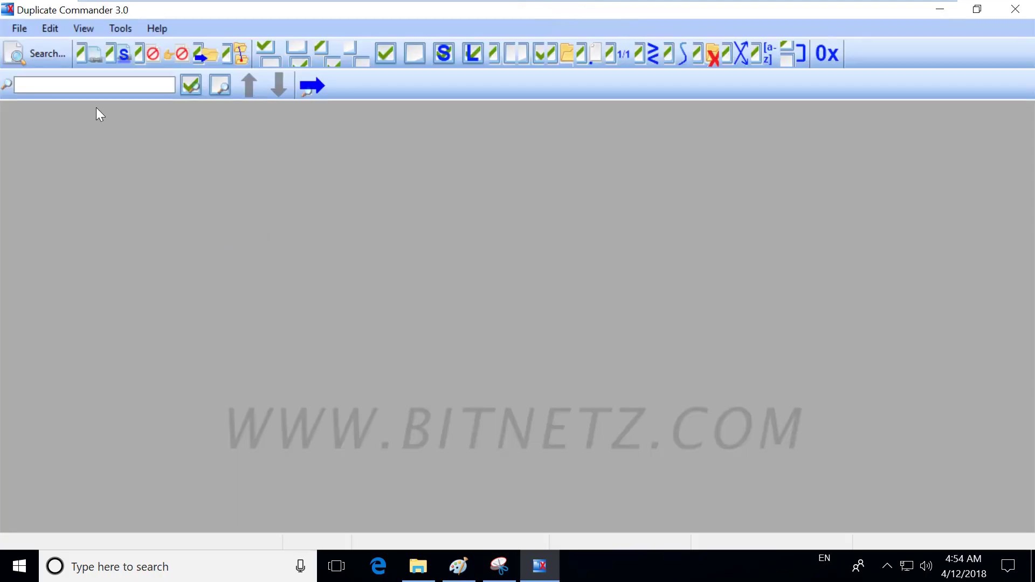
# Step: Run a duplicate file search on the D:\ drive
pyautogui.click(23, 31)
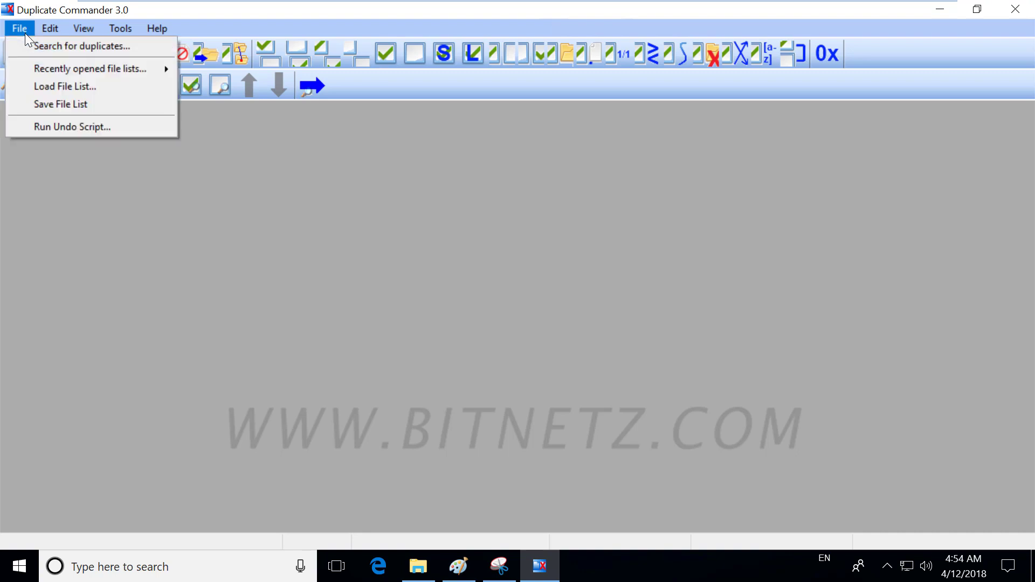
pyautogui.click(124, 257)
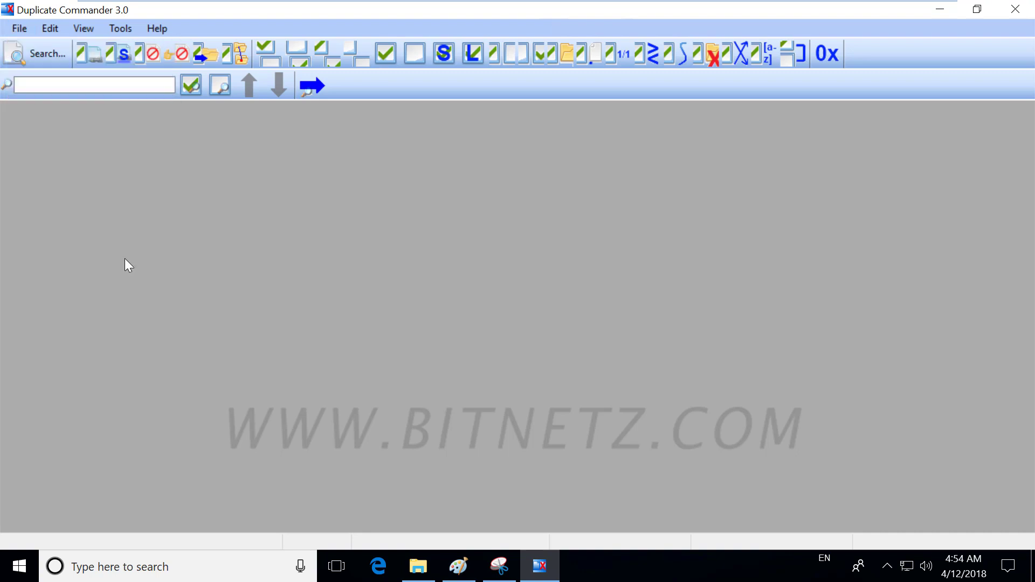
pyautogui.click(41, 54)
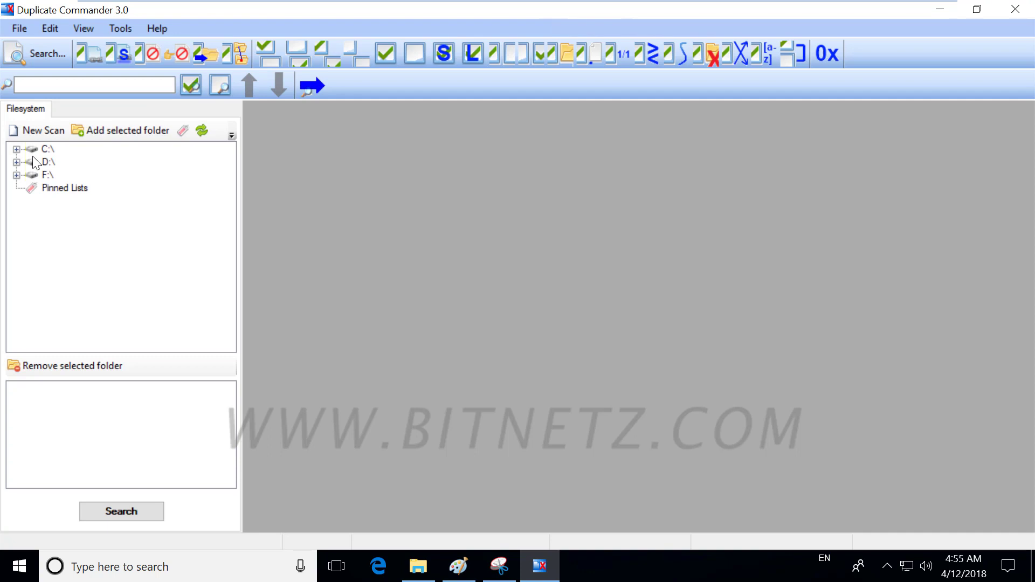
pyautogui.click(145, 515)
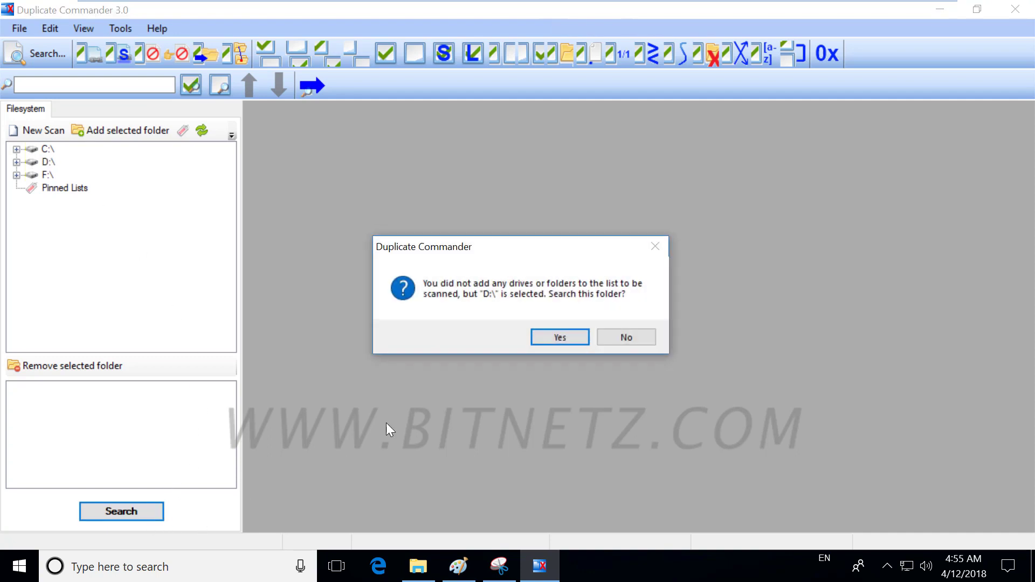
pyautogui.click(549, 337)
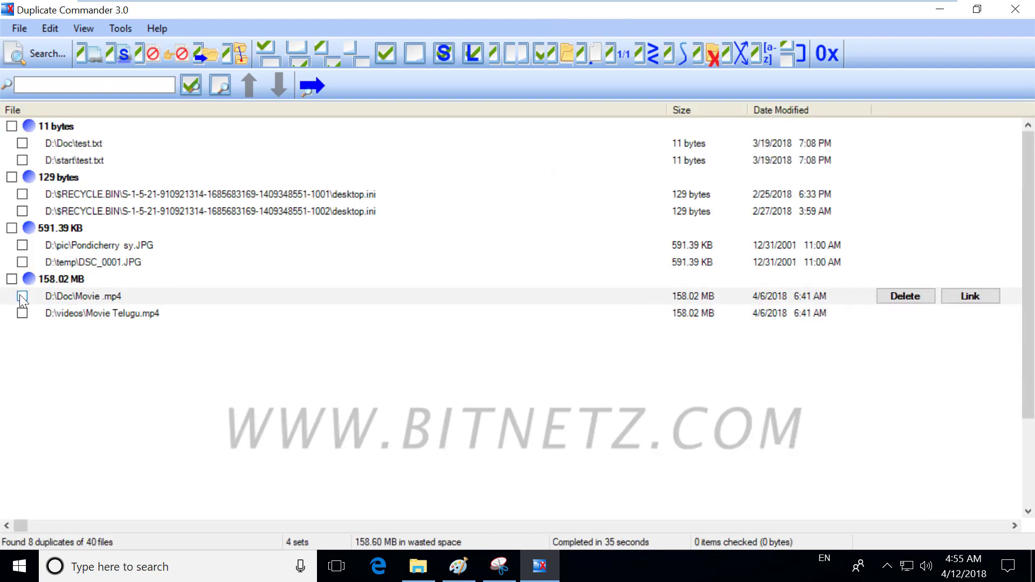
# Step: Tick and select the duplicate D:\videos\Movie Telugu.mp4, and switch to File Explorer to check the free space of New Volume (D:)
pyautogui.click(22, 313)
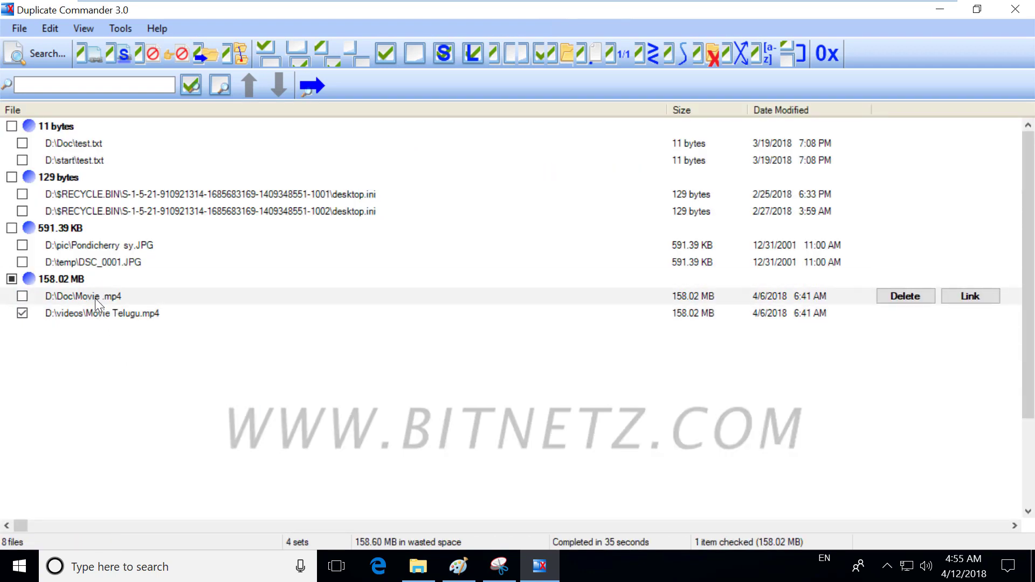
pyautogui.click(105, 315)
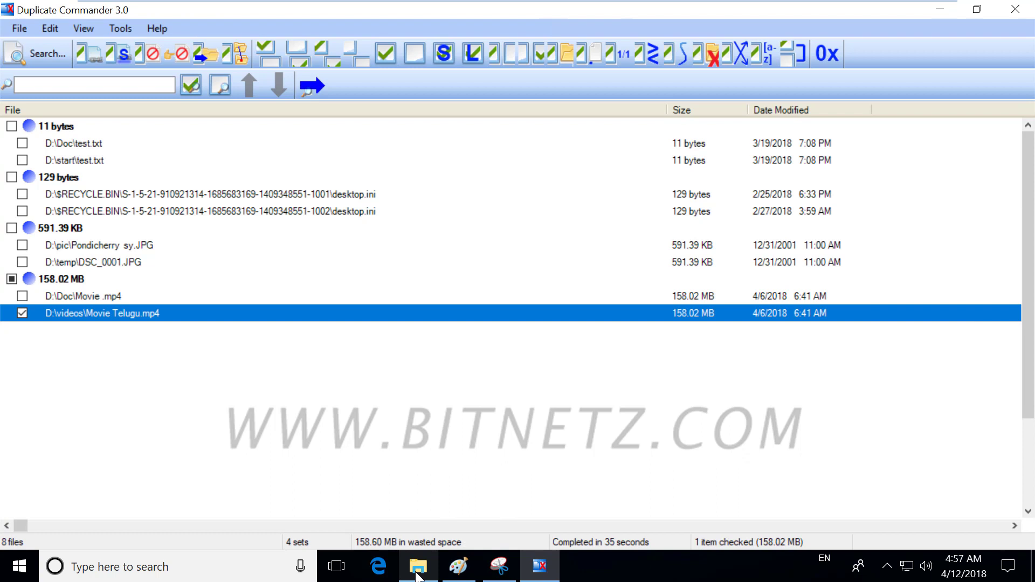
pyautogui.moveTo(417, 576)
pyautogui.click(387, 477)
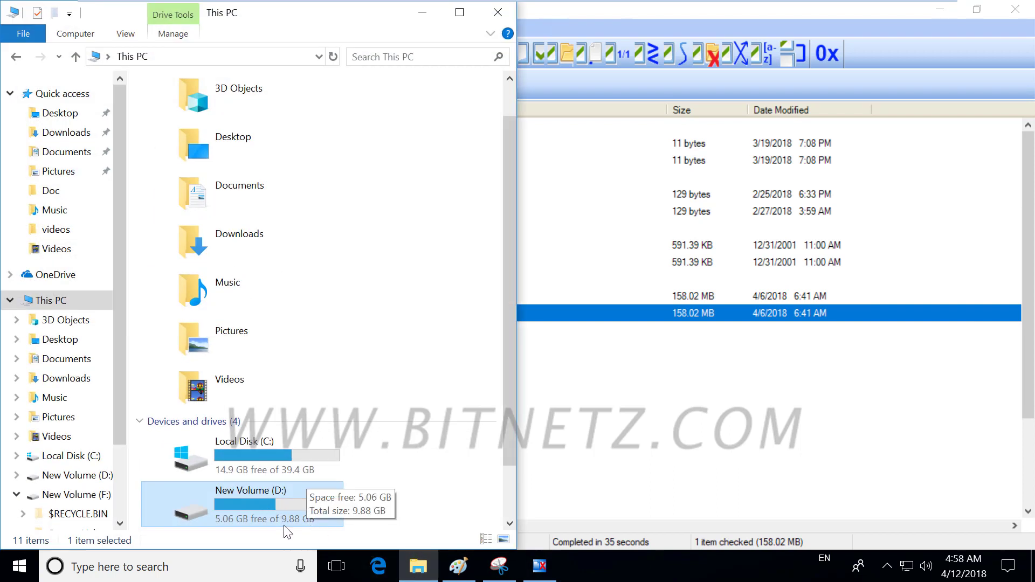
# Step: Switch to the Paint sketch, scribble red over the lower dashed rows, and replace 30000 in the Doc box with a handwritten 15000
pyautogui.hotkey('alt', 'Tab')
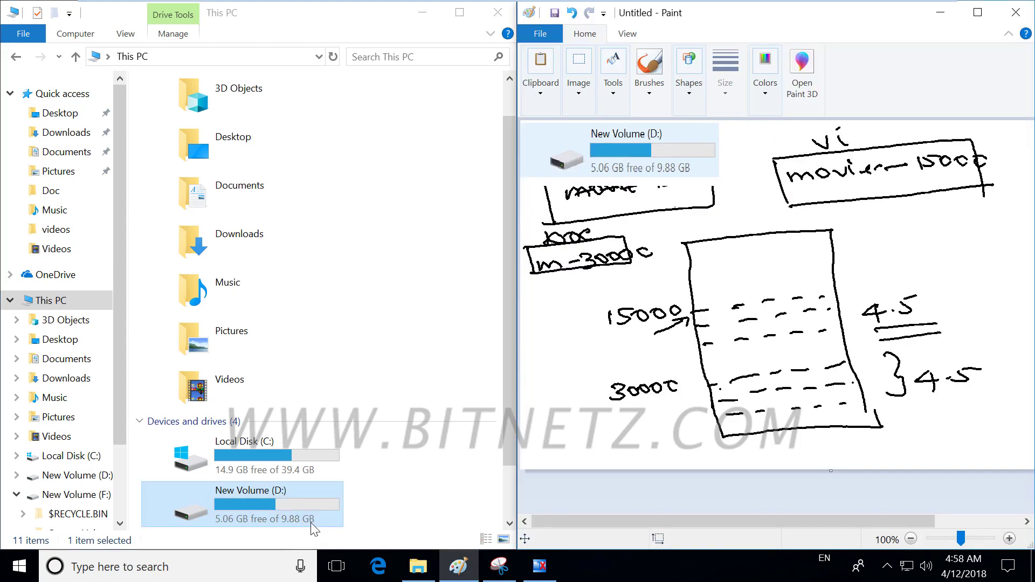
pyautogui.moveTo(721, 387)
pyautogui.mouseDown()
pyautogui.moveTo(815, 372)
pyautogui.moveTo(822, 396)
pyautogui.mouseUp()
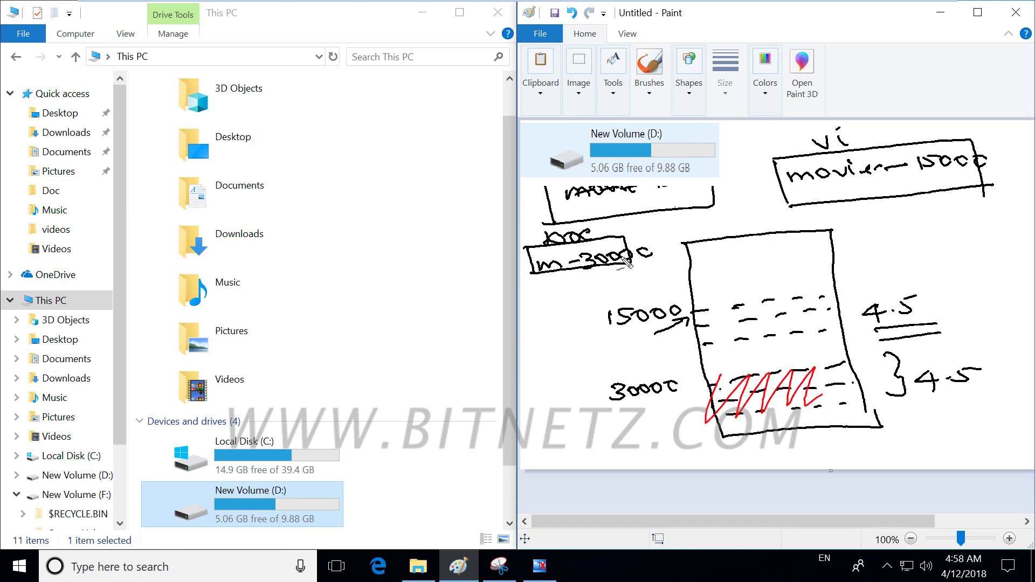
pyautogui.moveTo(589, 265); pyautogui.dragTo(646, 251)
pyautogui.moveTo(593, 271)
pyautogui.mouseDown()
pyautogui.moveTo(595, 281)
pyautogui.moveTo(660, 268)
pyautogui.mouseUp()
# Step: Underline 15000 in the vi box in red and circle both the vi box and the Doc box
pyautogui.moveTo(937, 178); pyautogui.dragTo(984, 179)
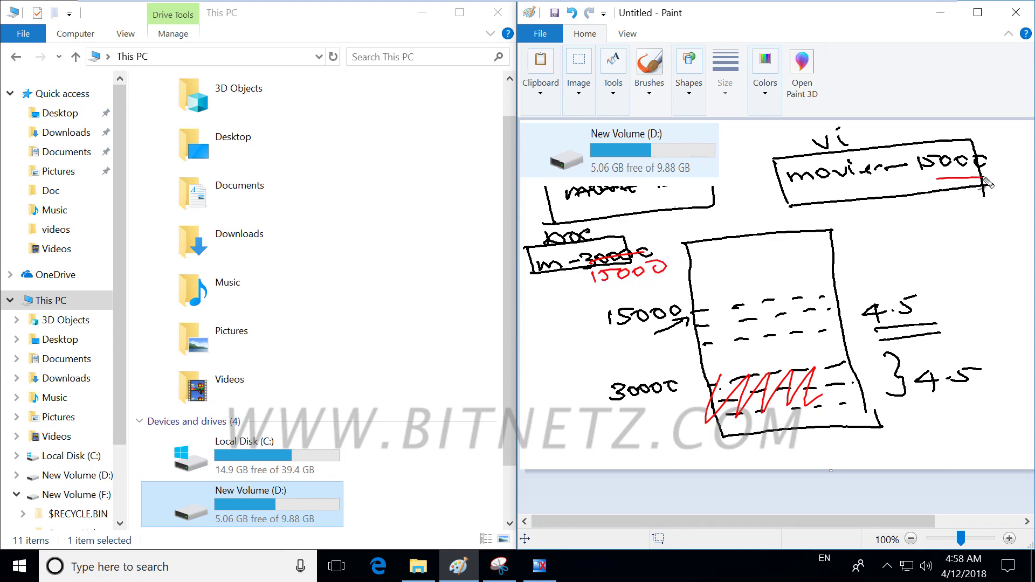
pyautogui.moveTo(825, 139)
pyautogui.mouseDown()
pyautogui.moveTo(992, 161)
pyautogui.moveTo(865, 139)
pyautogui.mouseUp()
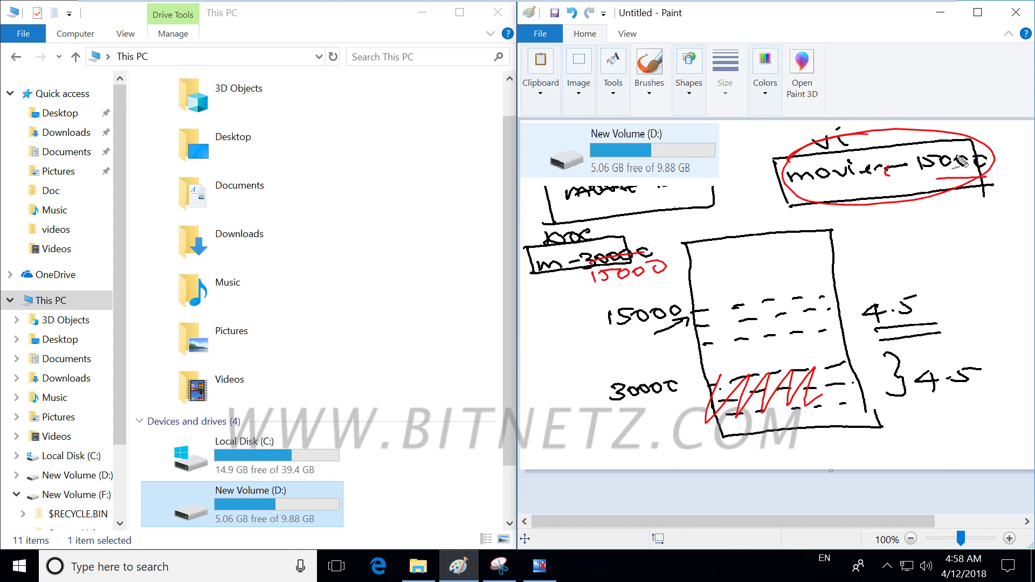
pyautogui.moveTo(928, 169); pyautogui.dragTo(895, 173)
pyautogui.moveTo(644, 223)
pyautogui.mouseDown()
pyautogui.moveTo(593, 296)
pyautogui.moveTo(620, 212)
pyautogui.mouseUp()
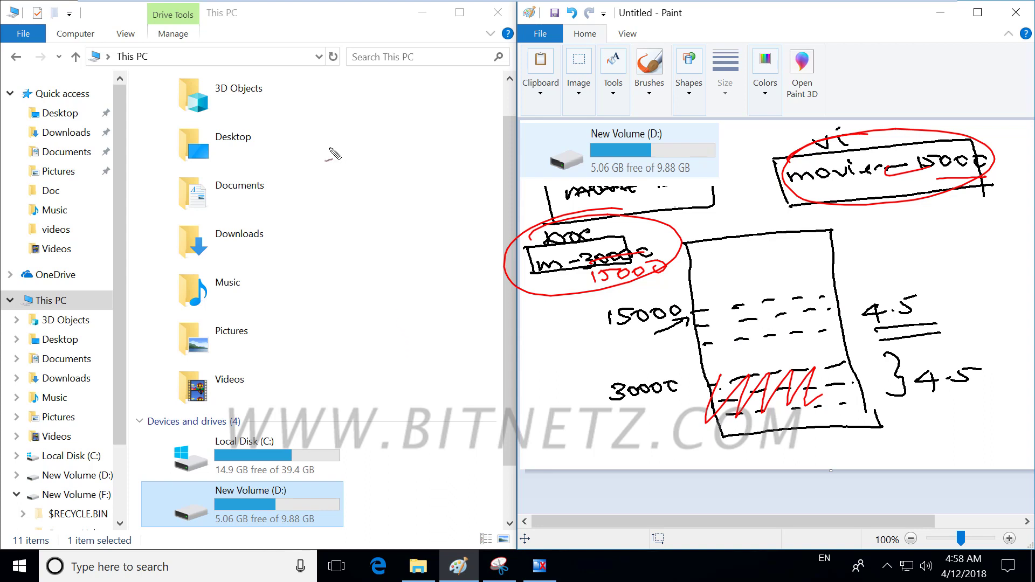
# Step: Write Ser and File in red over the file window and draw three stick figures below them
pyautogui.moveTo(322, 127)
pyautogui.mouseDown()
pyautogui.moveTo(301, 148)
pyautogui.moveTo(366, 129)
pyautogui.moveTo(323, 180)
pyautogui.moveTo(360, 192)
pyautogui.moveTo(382, 180)
pyautogui.mouseUp()
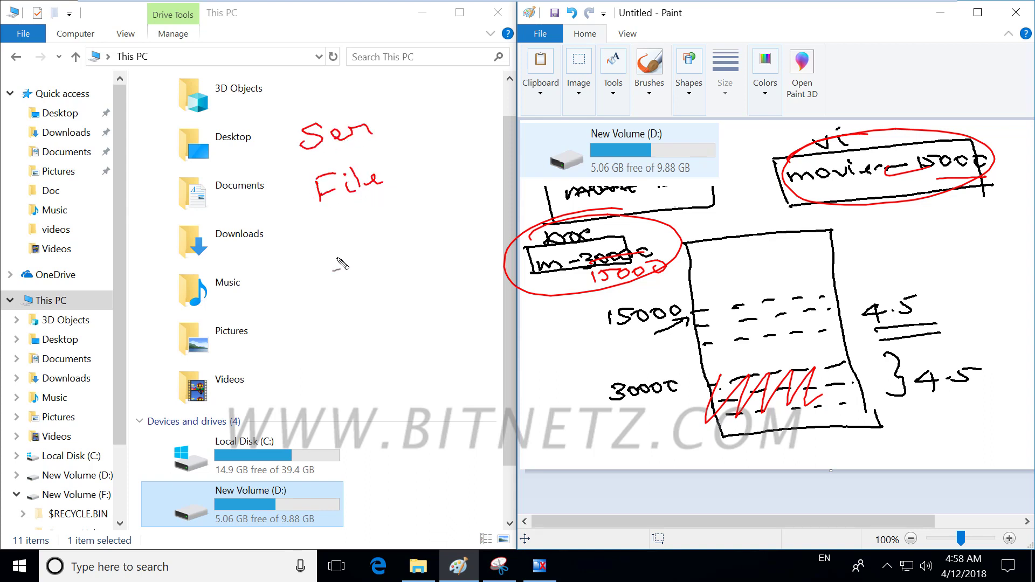
pyautogui.moveTo(288, 233)
pyautogui.mouseDown()
pyautogui.moveTo(329, 281)
pyautogui.moveTo(337, 337)
pyautogui.moveTo(381, 387)
pyautogui.mouseUp()
pyautogui.moveTo(395, 437)
pyautogui.mouseDown()
pyautogui.moveTo(419, 479)
pyautogui.moveTo(431, 461)
pyautogui.mouseUp()
# Step: Add a red dash and a letter S beside each of the three stick figures
pyautogui.moveTo(482, 431); pyautogui.dragTo(520, 425)
pyautogui.moveTo(452, 357); pyautogui.dragTo(471, 353)
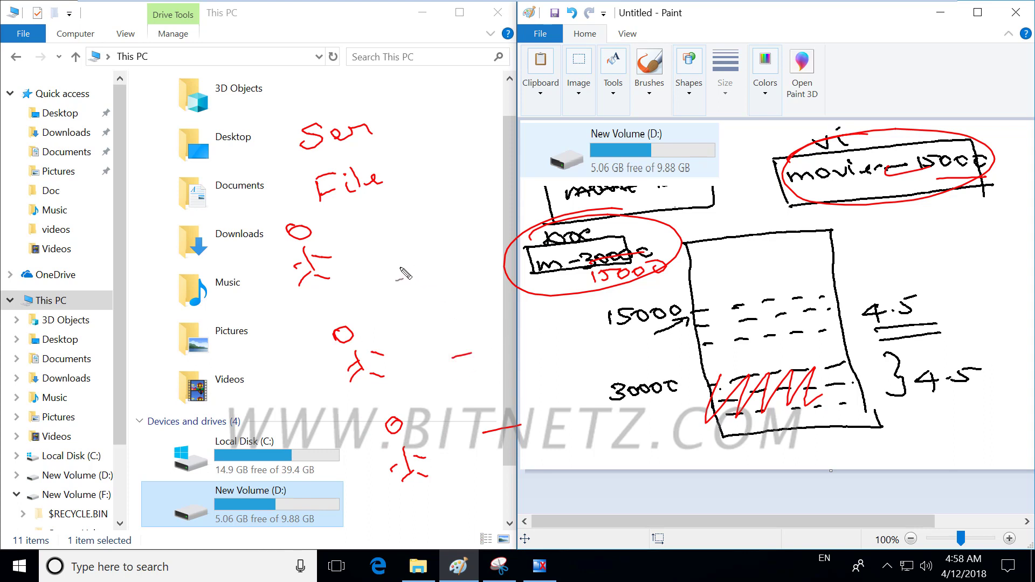
pyautogui.moveTo(374, 264)
pyautogui.mouseDown()
pyautogui.moveTo(426, 257)
pyautogui.moveTo(458, 275)
pyautogui.mouseUp()
pyautogui.moveTo(504, 321); pyautogui.dragTo(496, 346)
pyautogui.moveTo(550, 404); pyautogui.dragTo(543, 440)
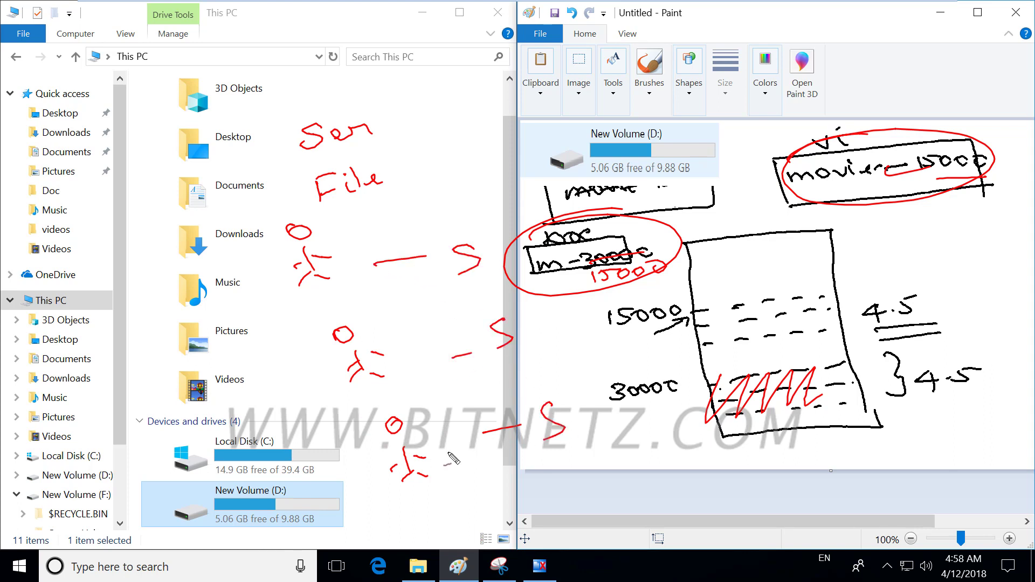
# Step: Outline the dash and S beside each stick figure in red, and double-underline the word File
pyautogui.moveTo(447, 427)
pyautogui.mouseDown()
pyautogui.moveTo(599, 433)
pyautogui.moveTo(446, 461)
pyautogui.mouseUp()
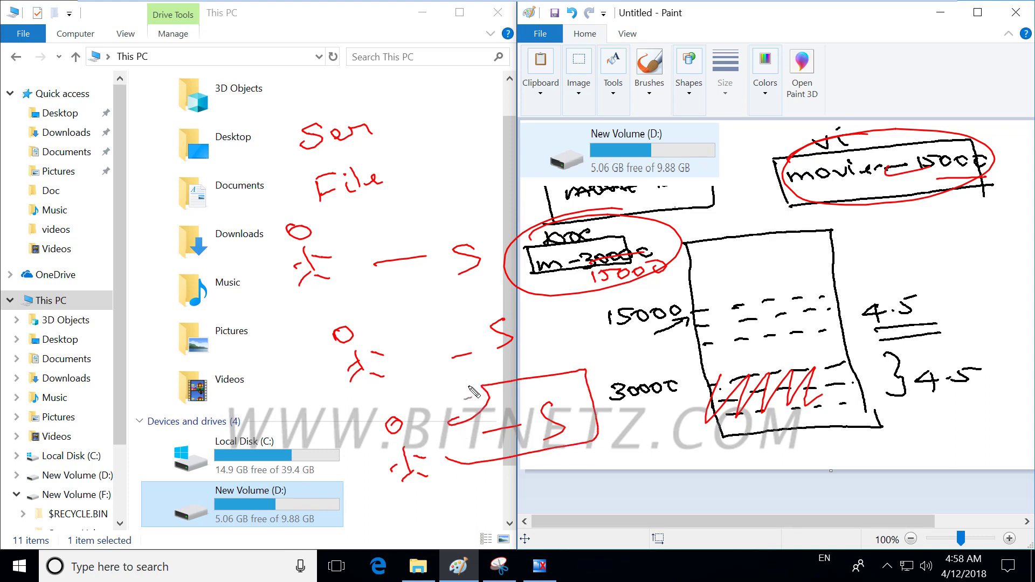
pyautogui.moveTo(443, 338)
pyautogui.mouseDown()
pyautogui.moveTo(542, 290)
pyautogui.moveTo(415, 380)
pyautogui.mouseUp()
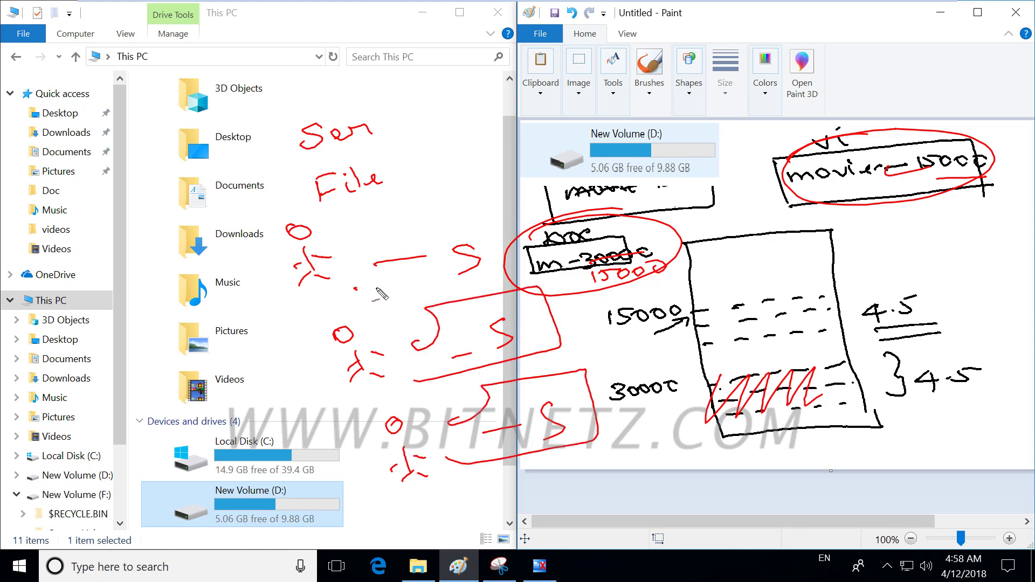
pyautogui.moveTo(378, 292)
pyautogui.mouseDown()
pyautogui.moveTo(504, 245)
pyautogui.moveTo(367, 301)
pyautogui.mouseUp()
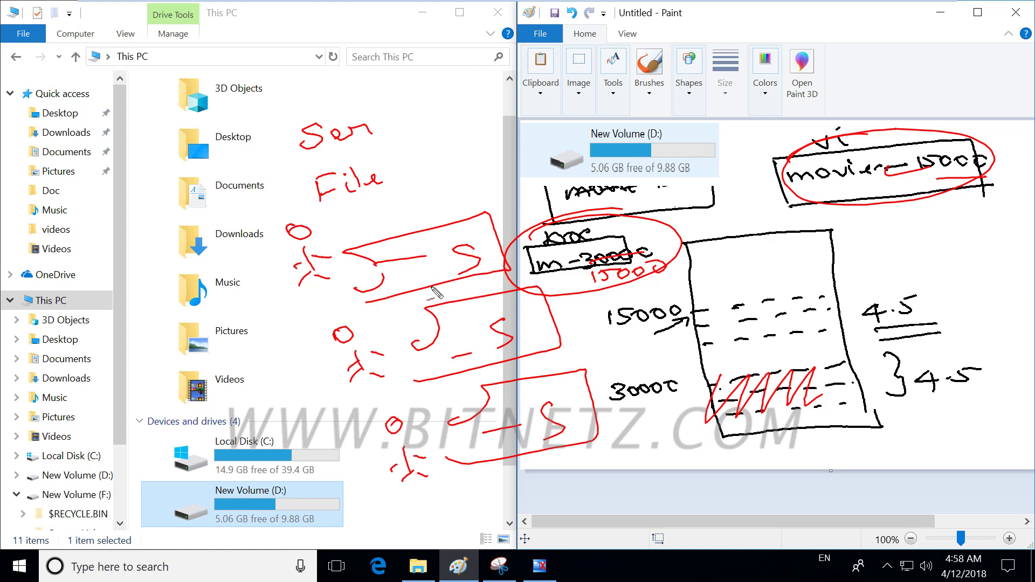
pyautogui.moveTo(415, 186)
pyautogui.mouseDown()
pyautogui.moveTo(337, 209)
pyautogui.moveTo(421, 192)
pyautogui.mouseUp()
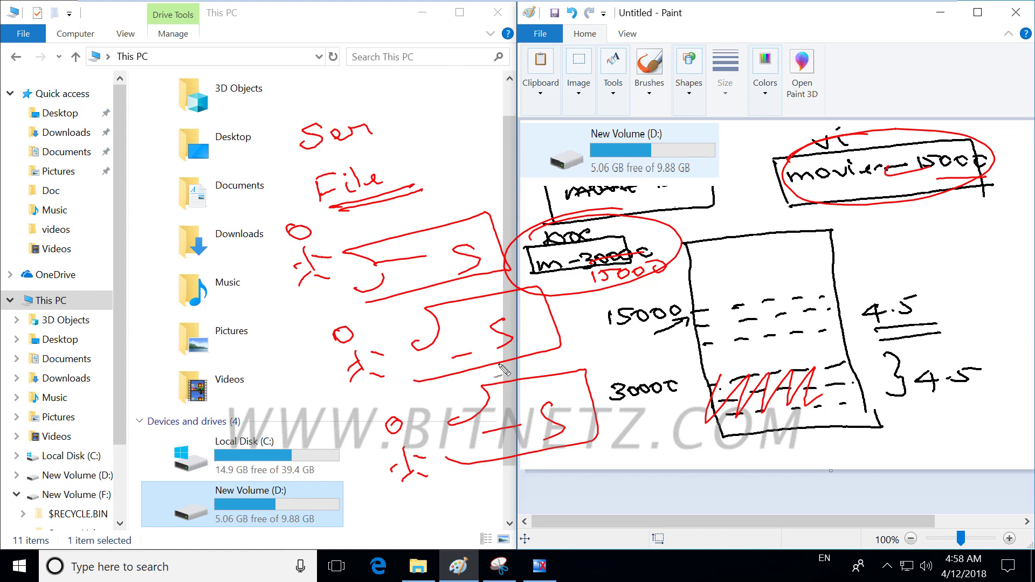
# Step: Draw three short red lines above and beside Ser, and write Hard beneath them with a double underline
pyautogui.moveTo(442, 79); pyautogui.dragTo(496, 70)
pyautogui.moveTo(450, 97)
pyautogui.mouseDown()
pyautogui.moveTo(515, 86)
pyautogui.moveTo(515, 100)
pyautogui.mouseUp()
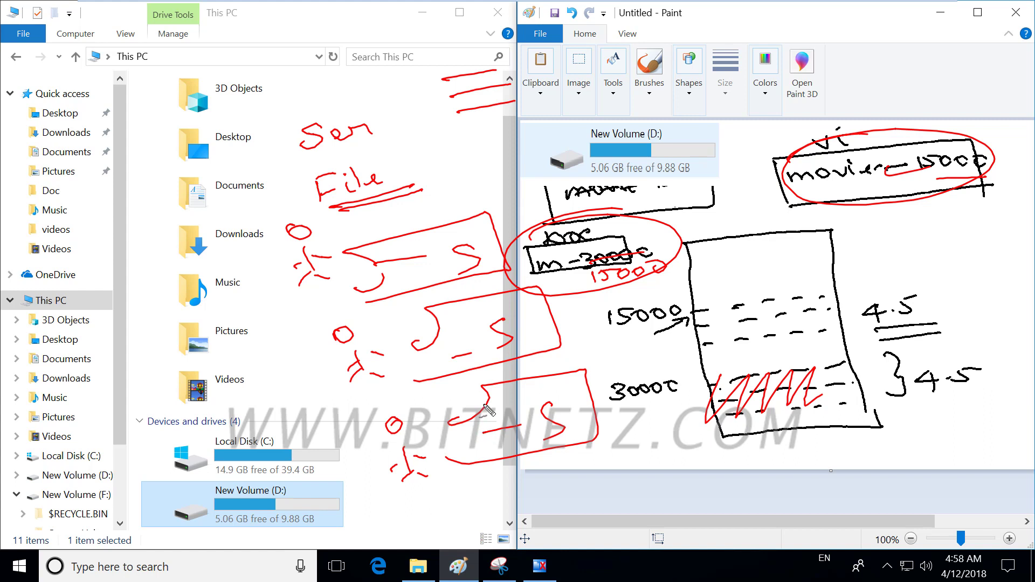
pyautogui.moveTo(416, 130)
pyautogui.mouseDown()
pyautogui.moveTo(421, 149)
pyautogui.moveTo(469, 144)
pyautogui.moveTo(524, 108)
pyautogui.mouseUp()
pyautogui.moveTo(457, 162)
pyautogui.mouseDown()
pyautogui.moveTo(516, 147)
pyautogui.moveTo(533, 154)
pyautogui.mouseUp()
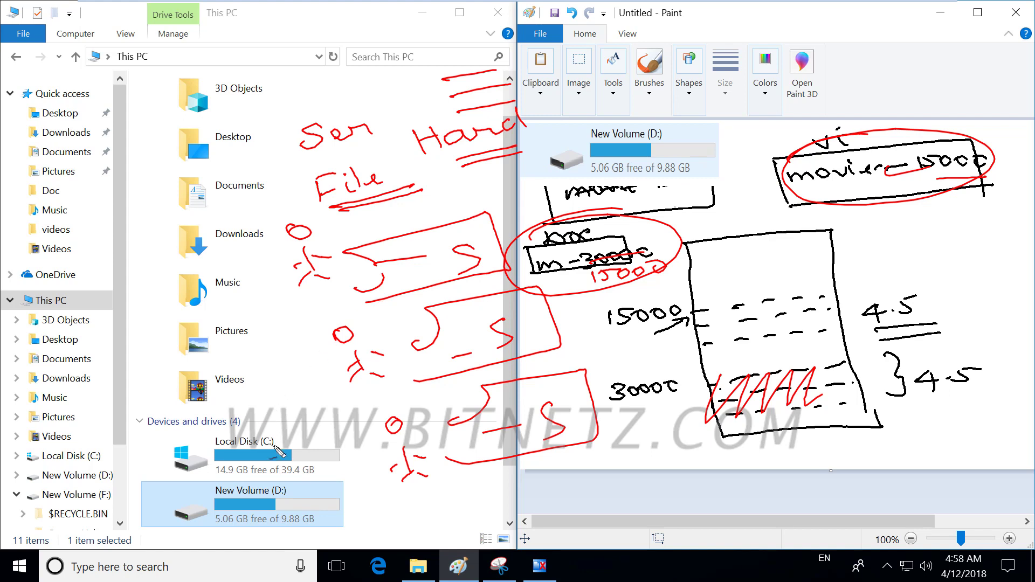